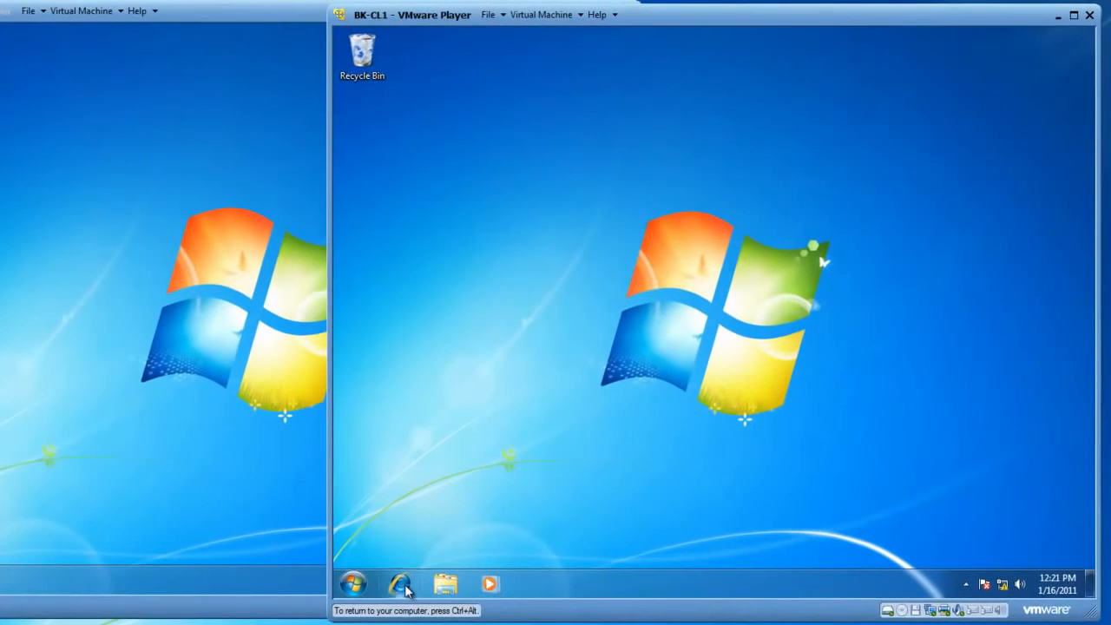
click(432, 541)
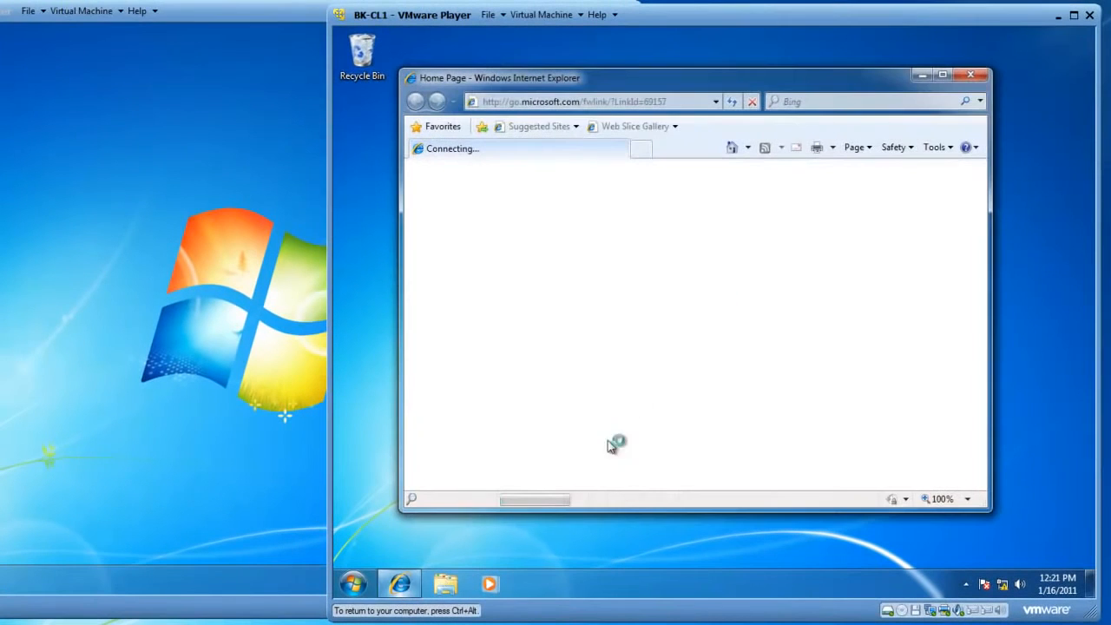
click(752, 102)
click(683, 101)
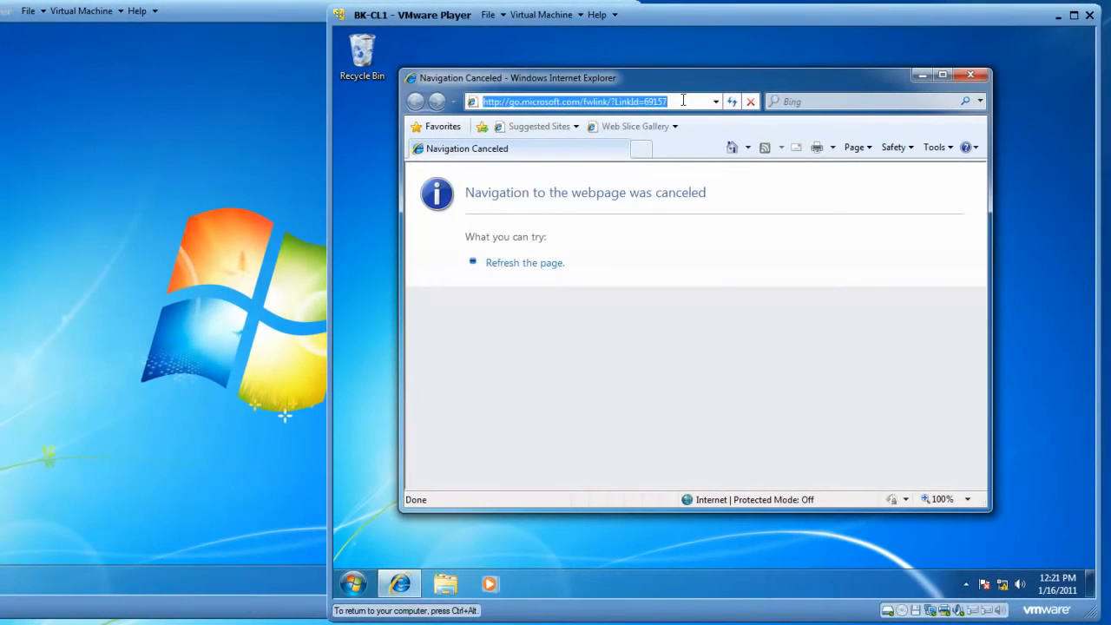
text(htt)
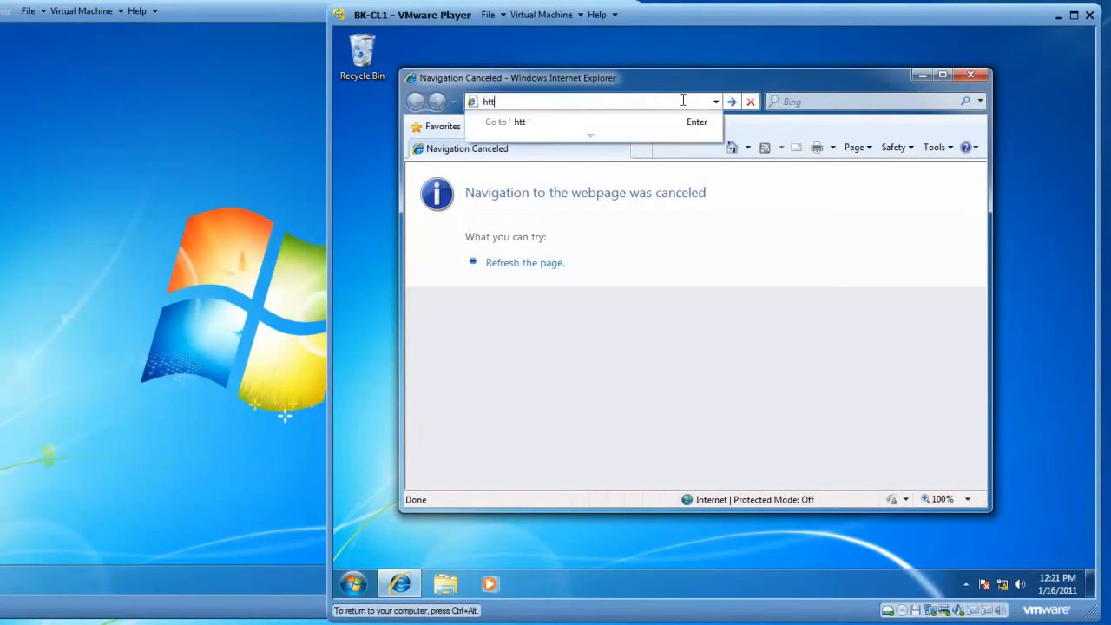
text(p://127)
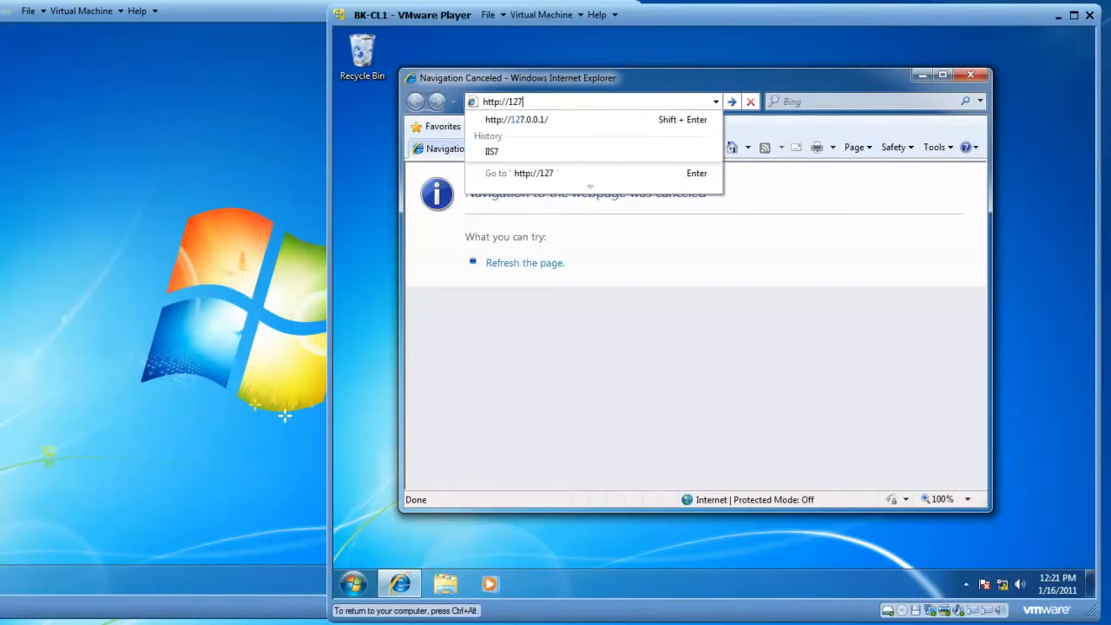
text(.0.)
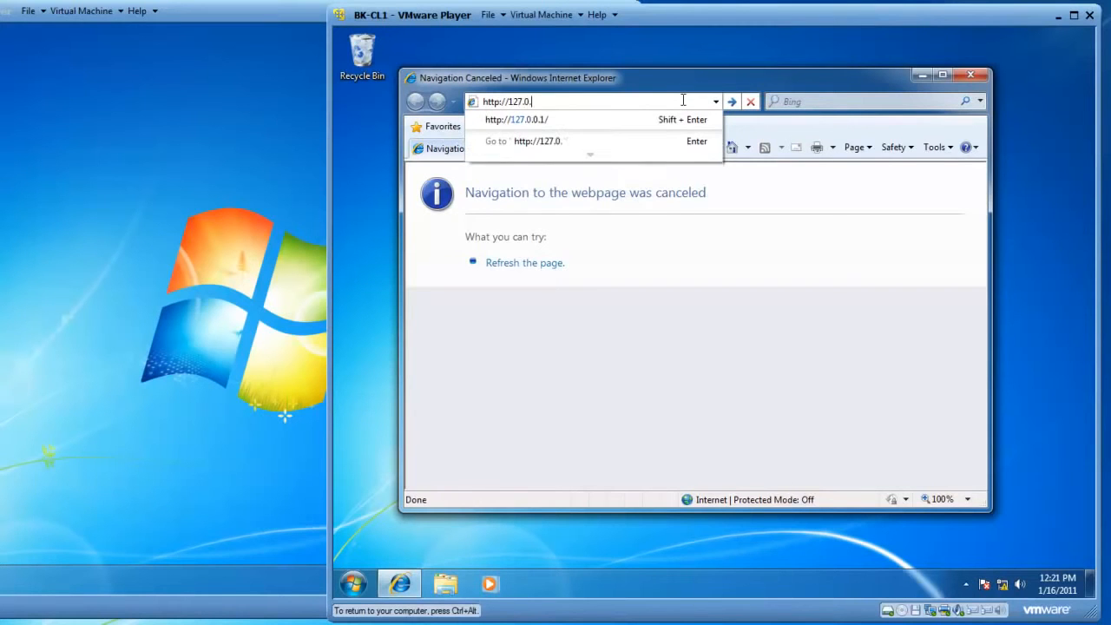
text(0.1)
key(Return)
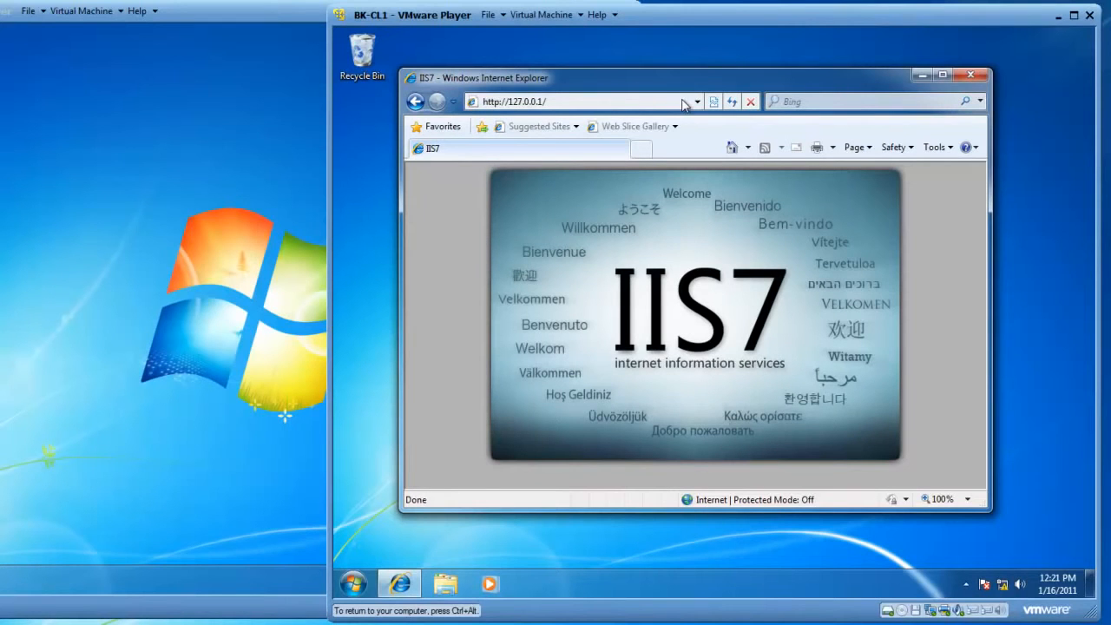
click(683, 101)
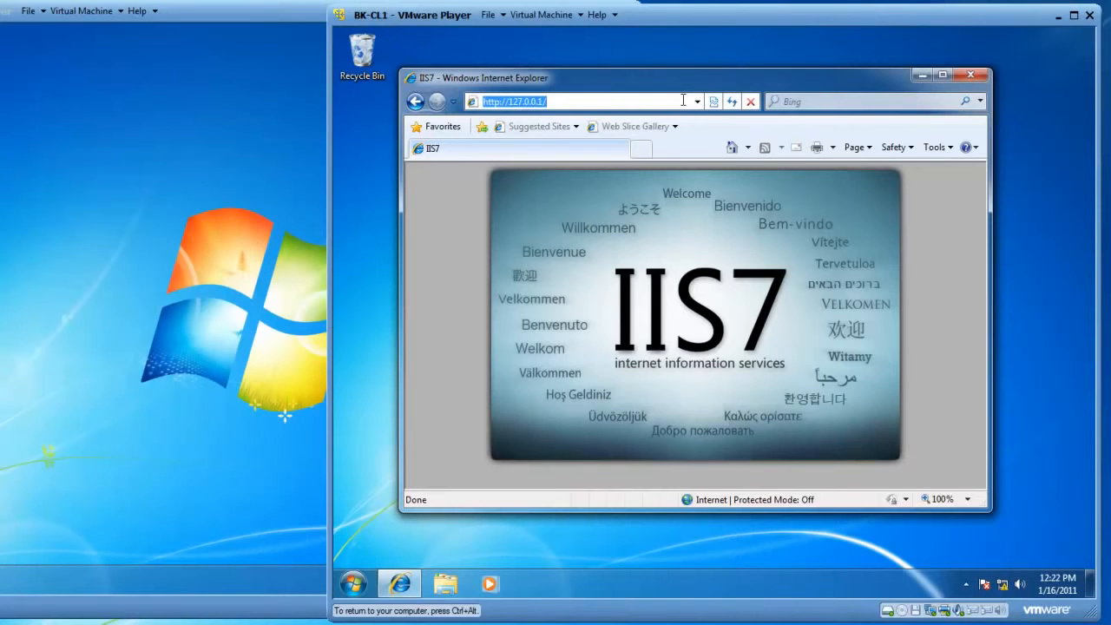
click(683, 101)
key(BackSpace)
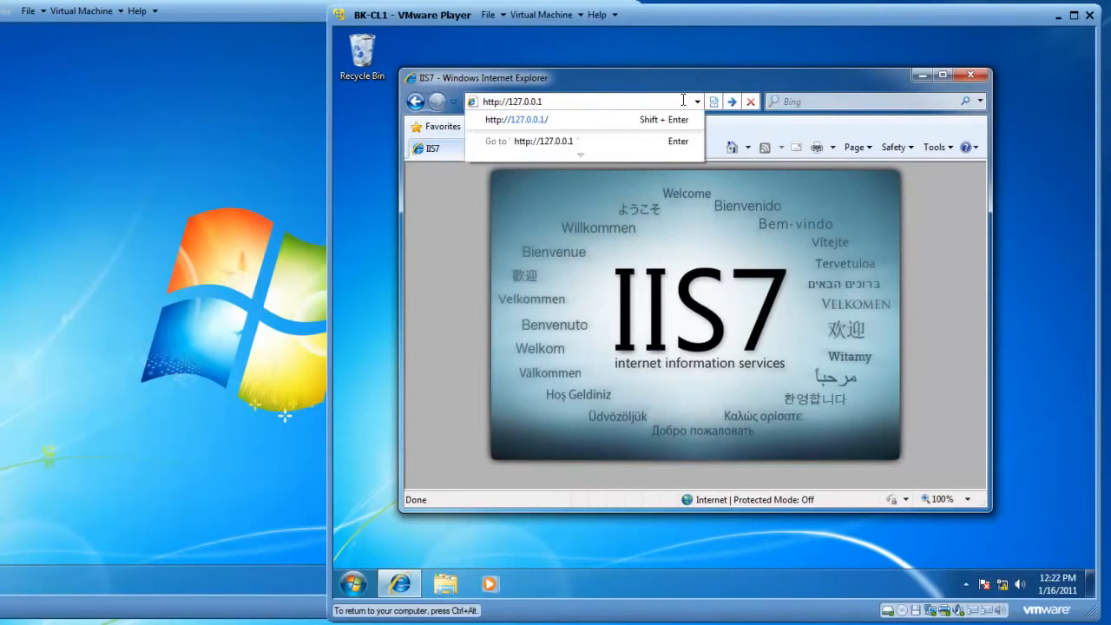
text(:)
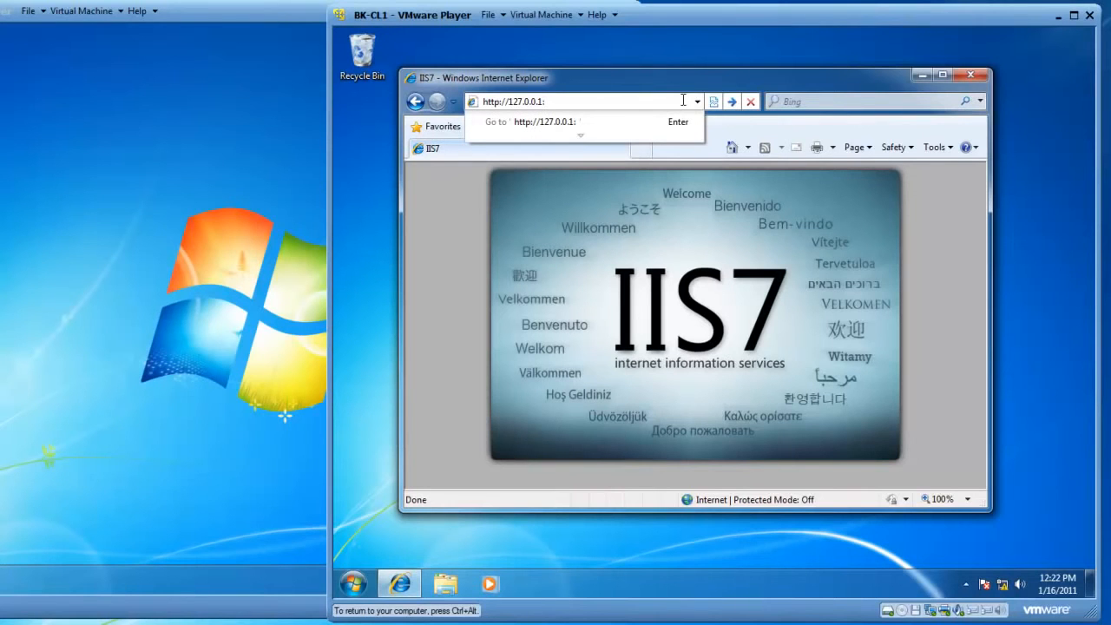
text(4444)
key(Return)
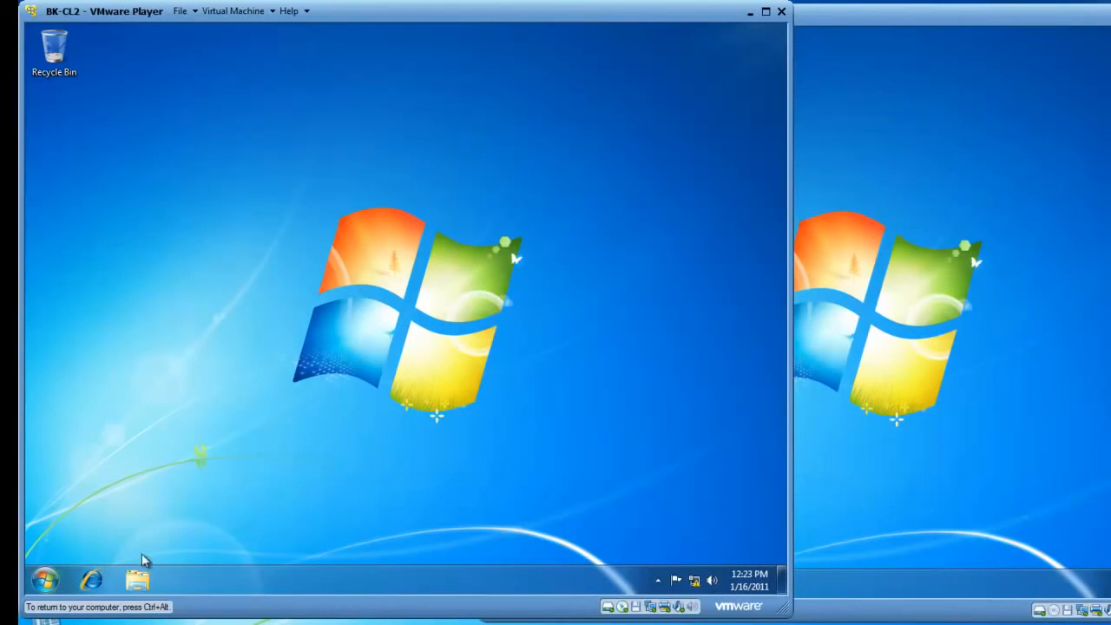
click(93, 579)
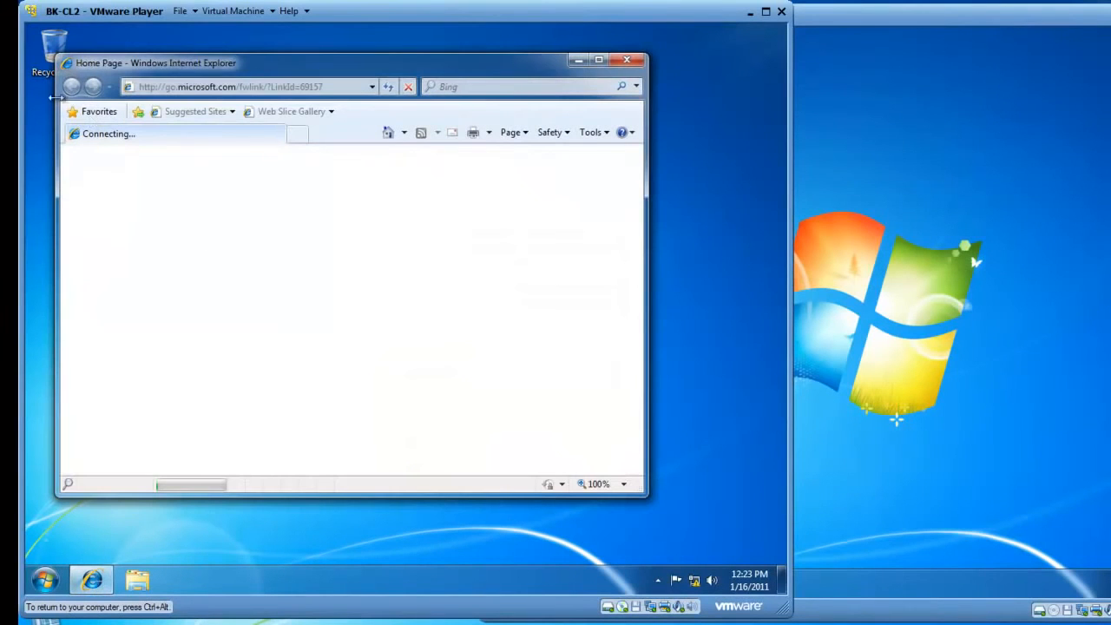
click(405, 87)
click(344, 86)
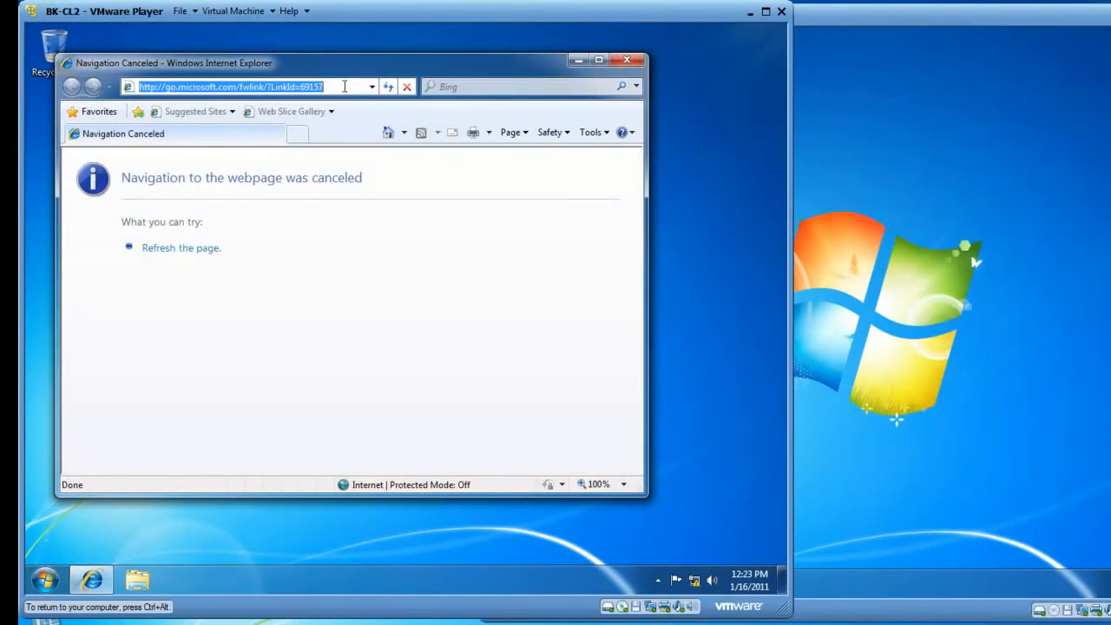
text(http)
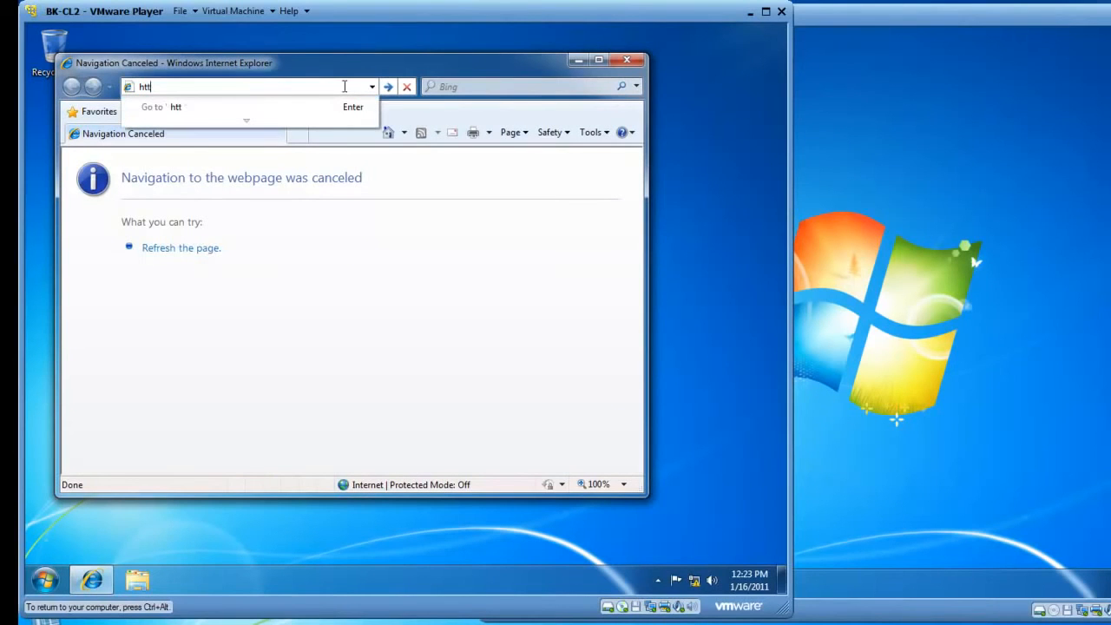
key(BackSpace)
text(p://bk-cl1)
key(Return)
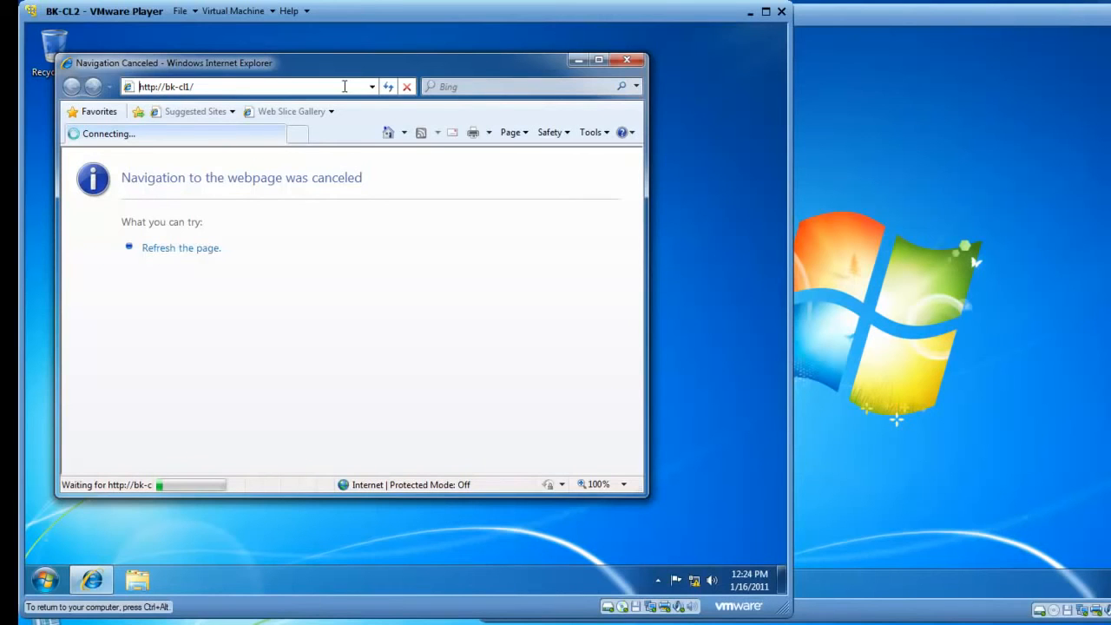
click(405, 88)
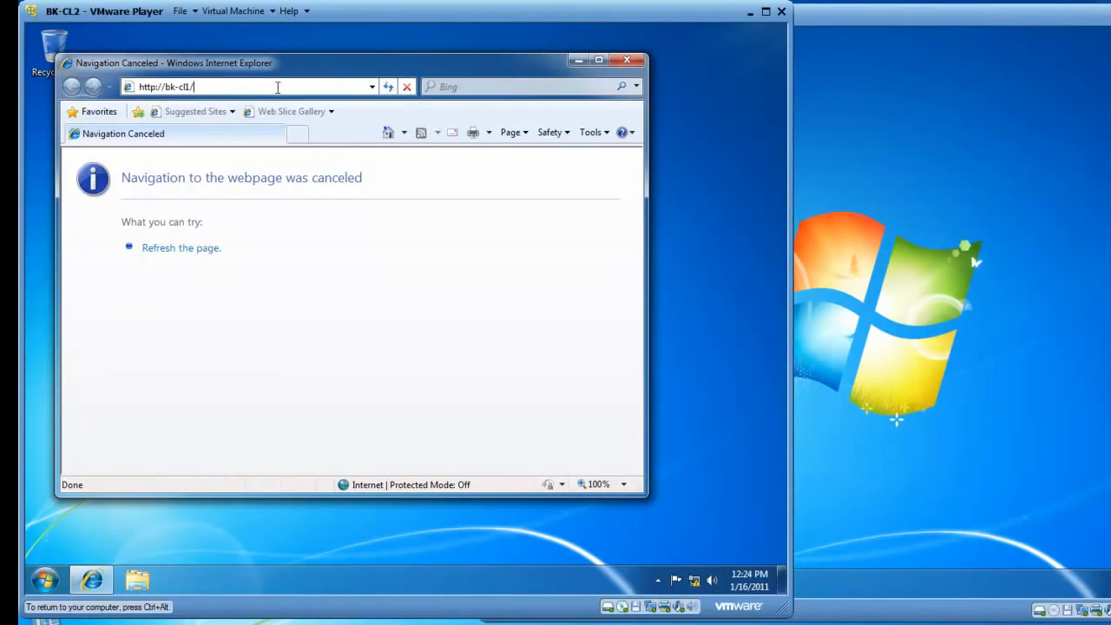
key(BackSpace)
text(:4444)
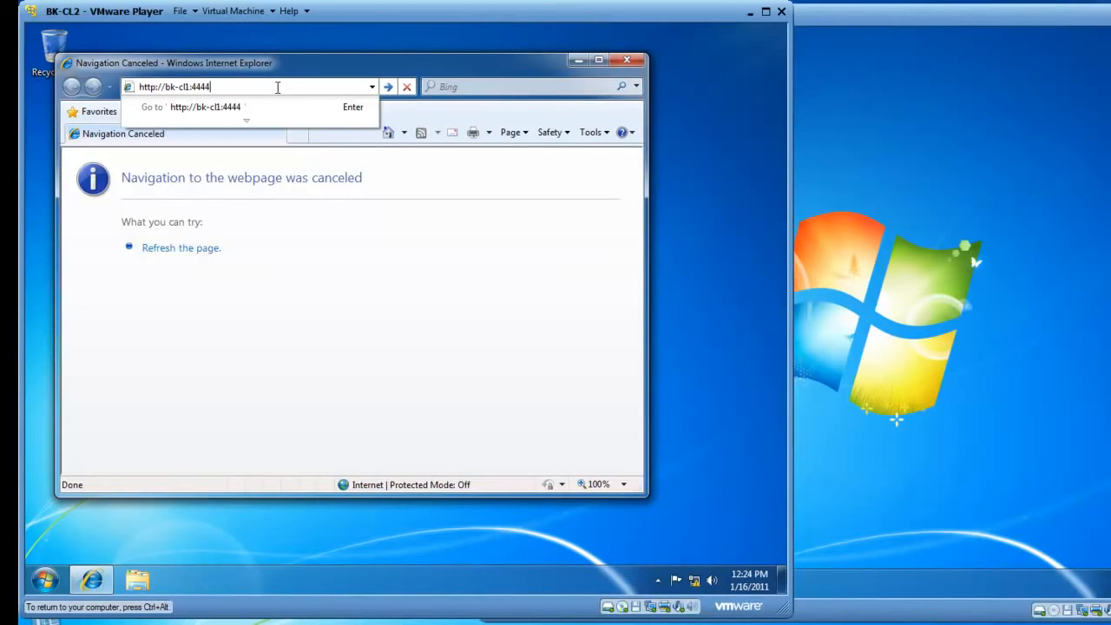
key(Return)
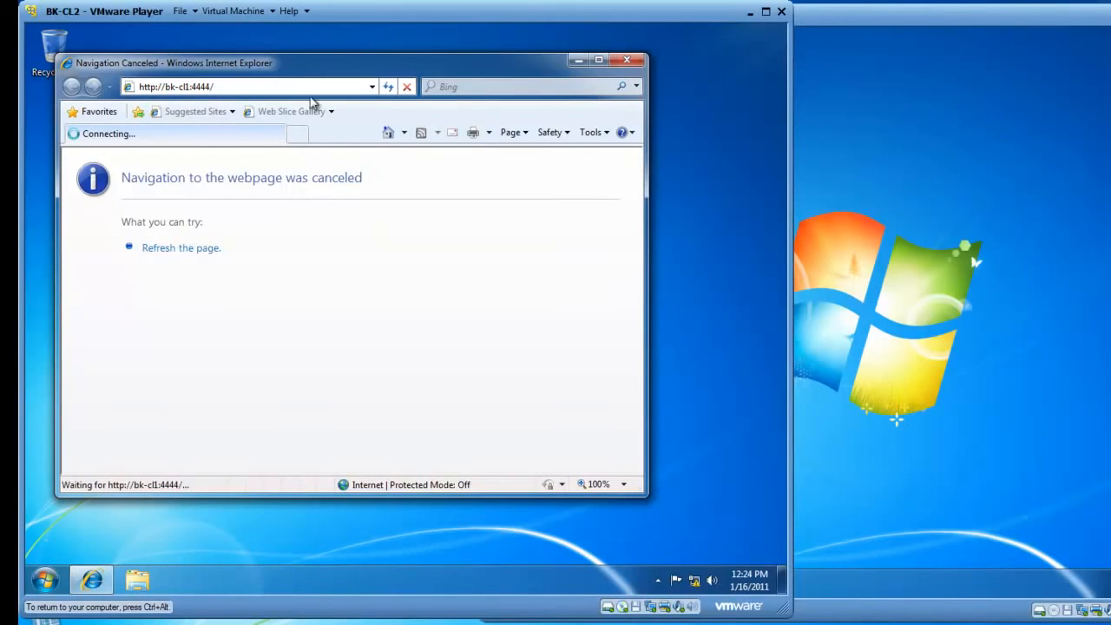
click(404, 87)
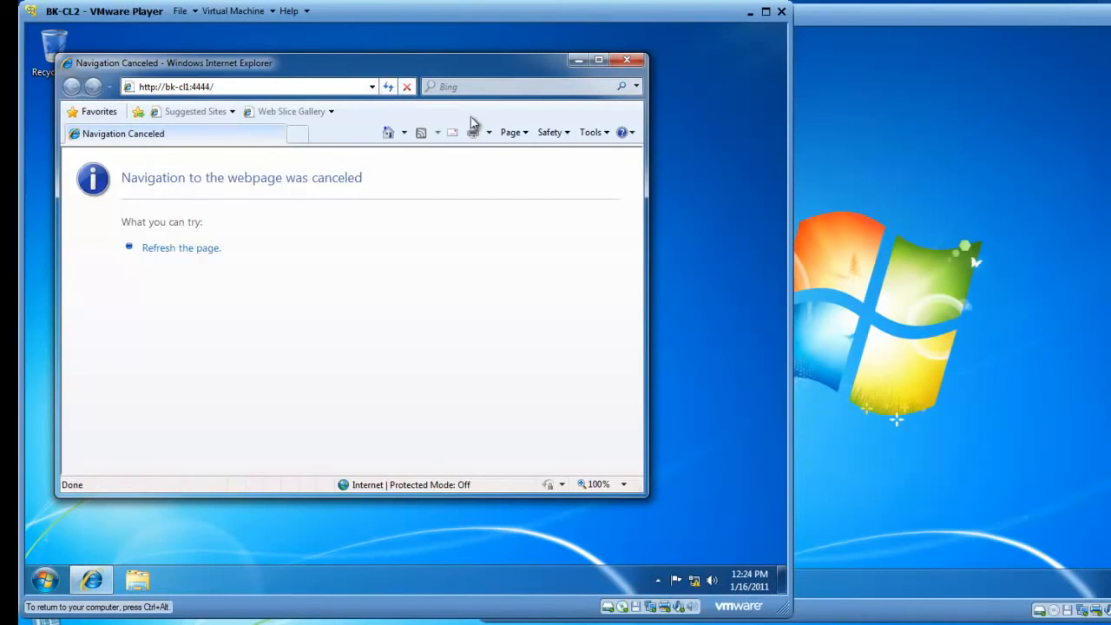
On BK-CL1, turn off Windows Firewall for domain networks through Control Panel's System and Security.
click(864, 179)
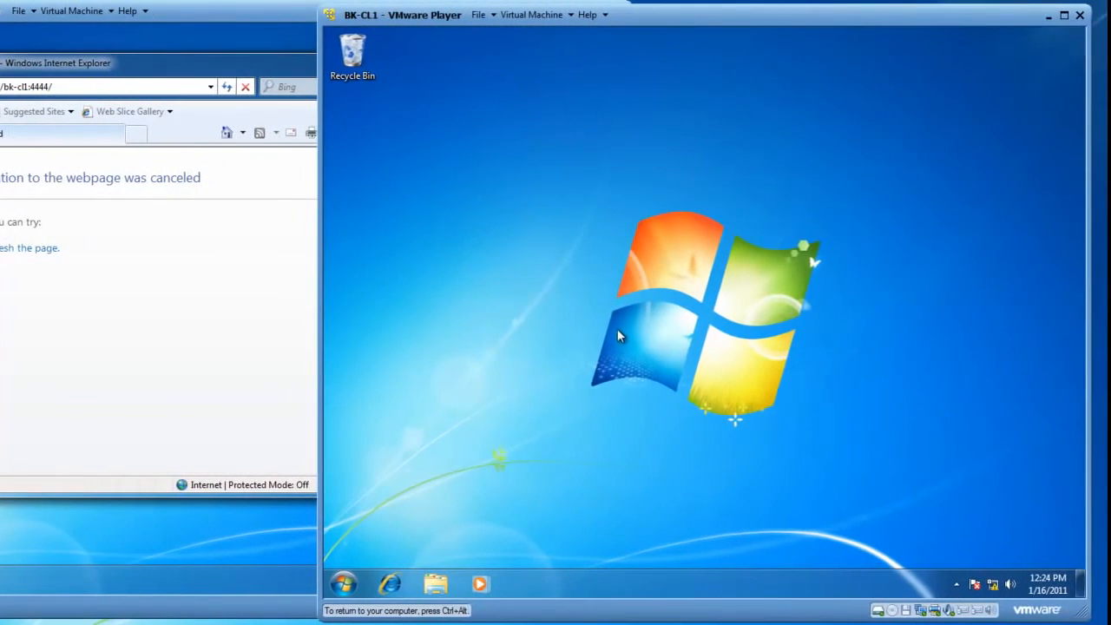
click(344, 584)
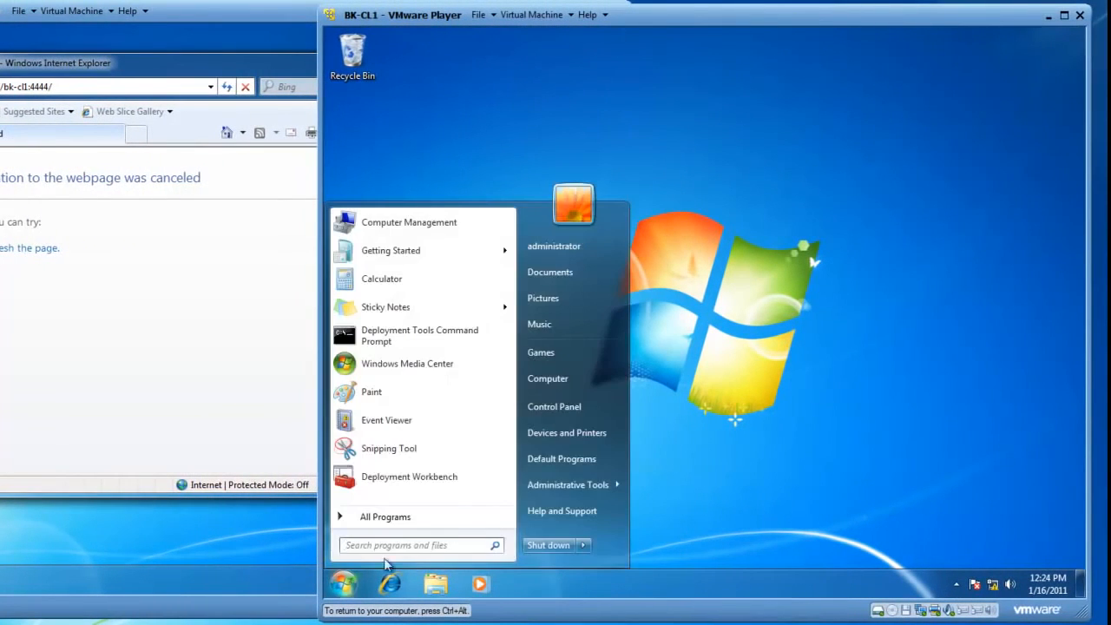
click(555, 408)
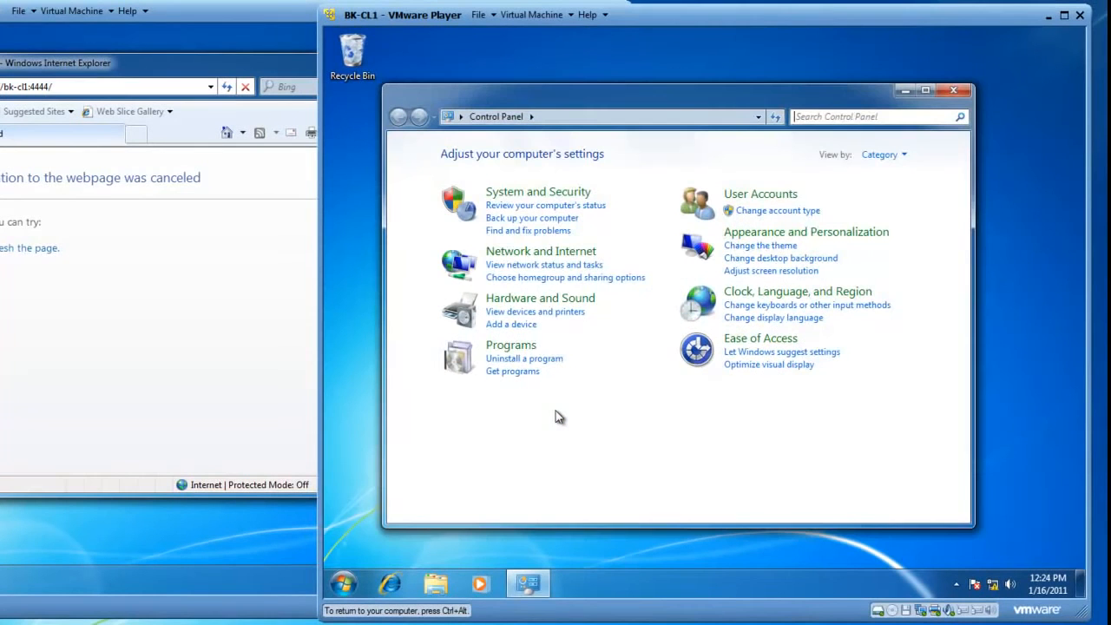
click(528, 194)
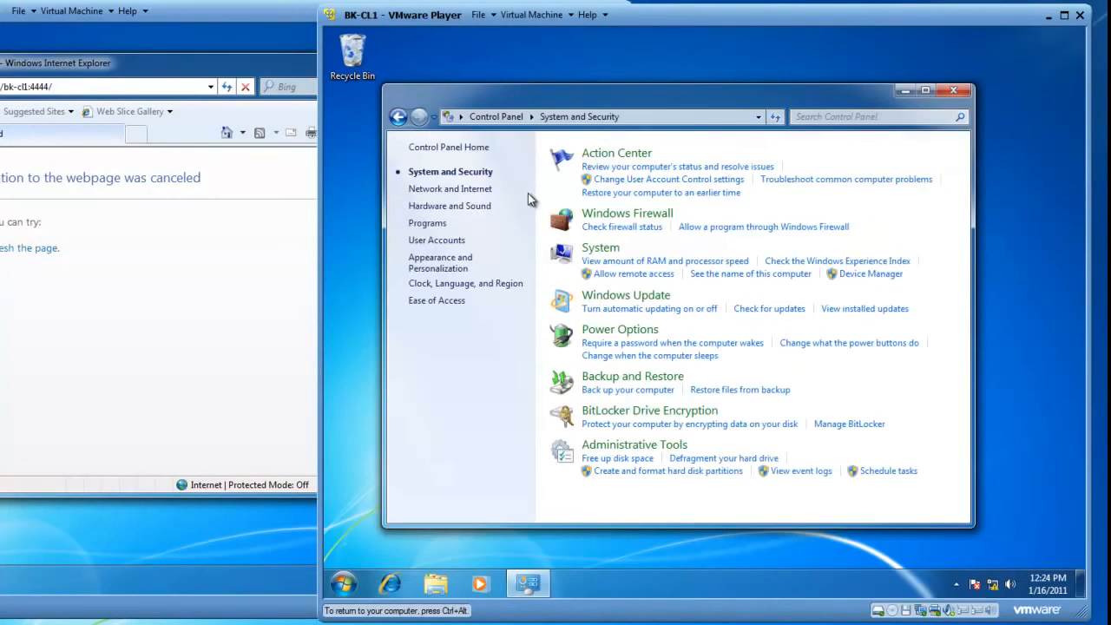
click(620, 220)
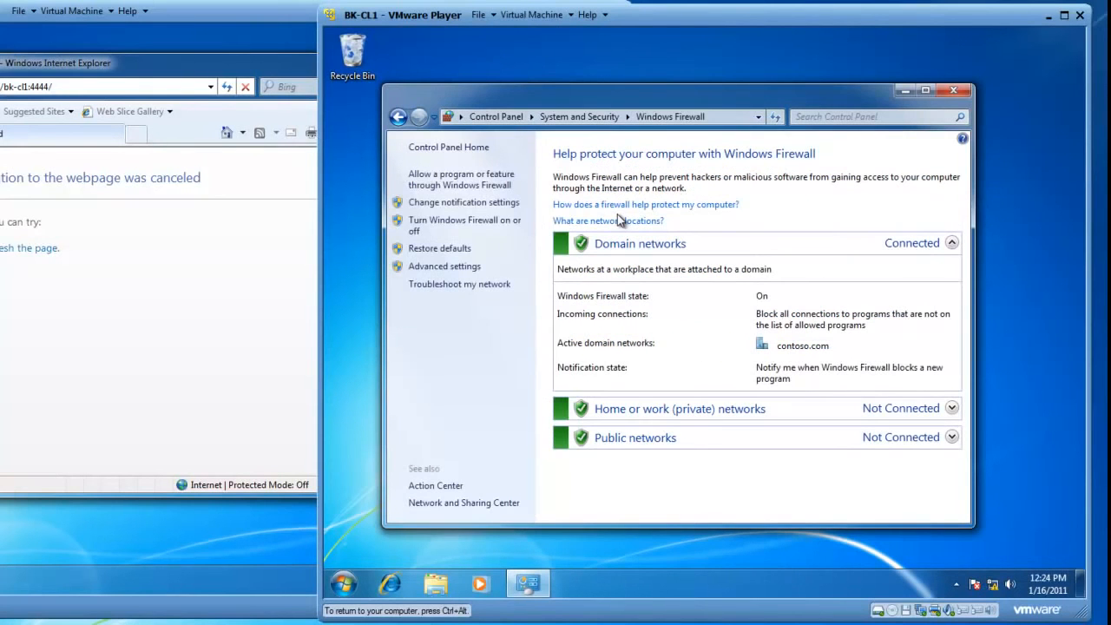
click(442, 225)
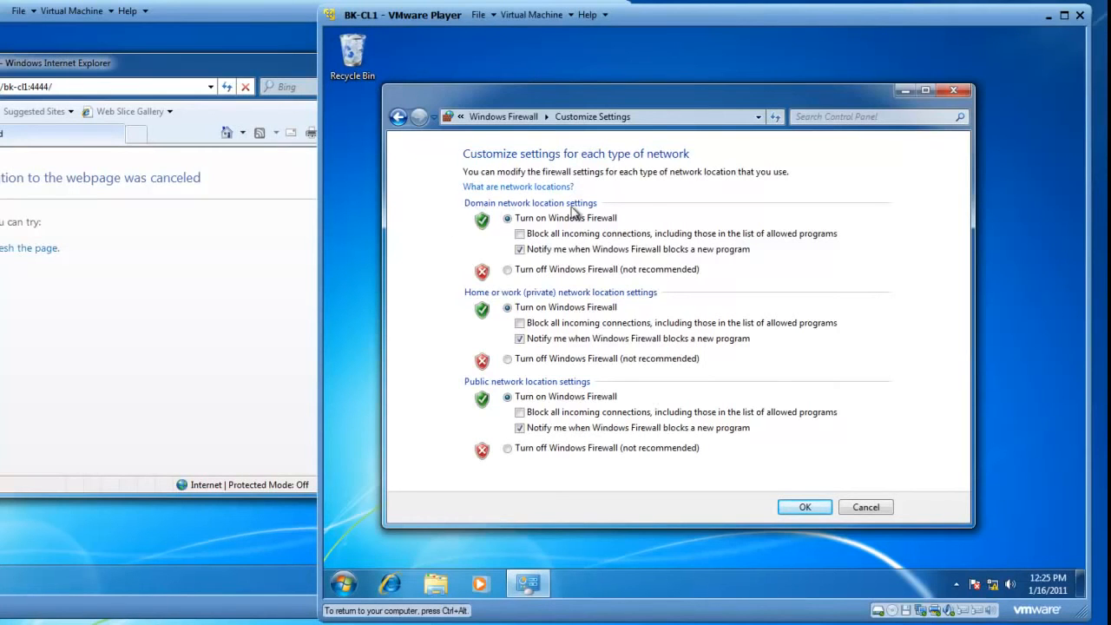
click(509, 270)
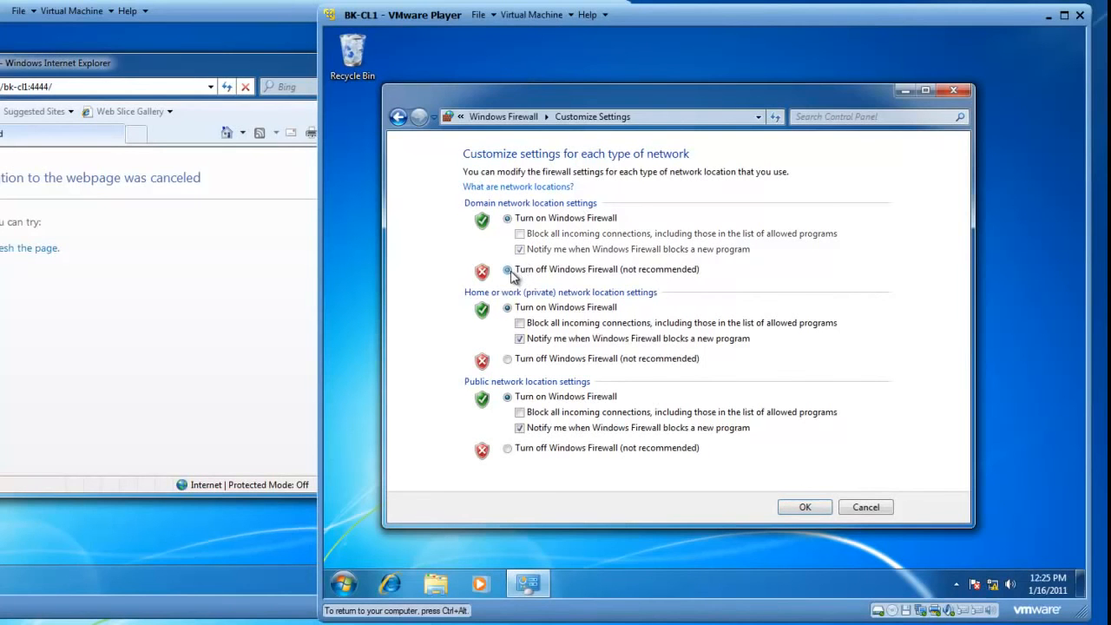
click(806, 508)
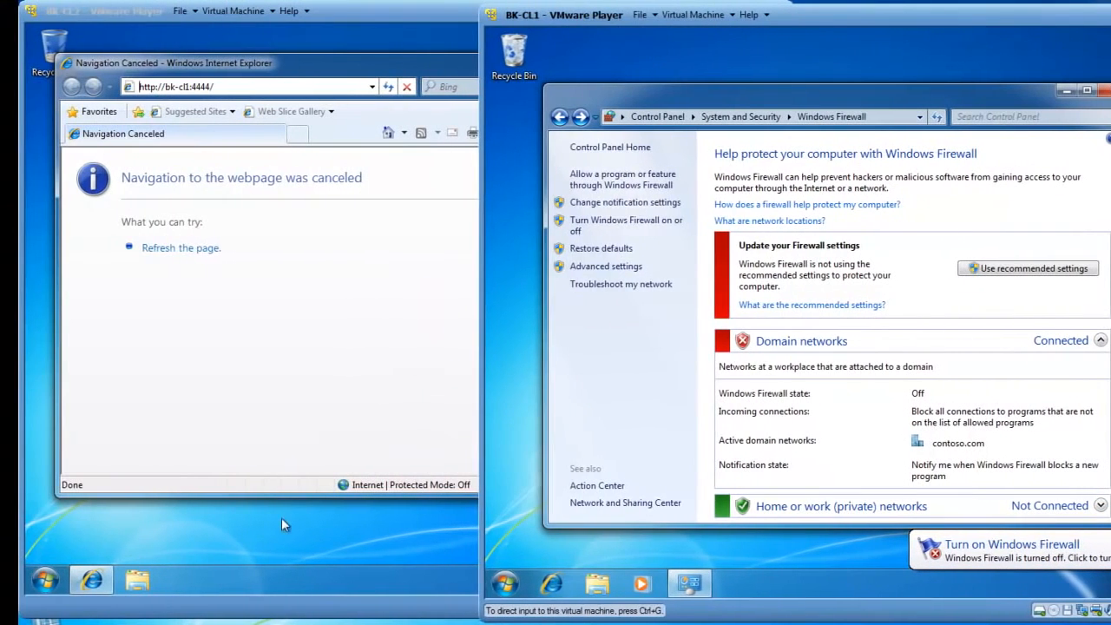
click(167, 525)
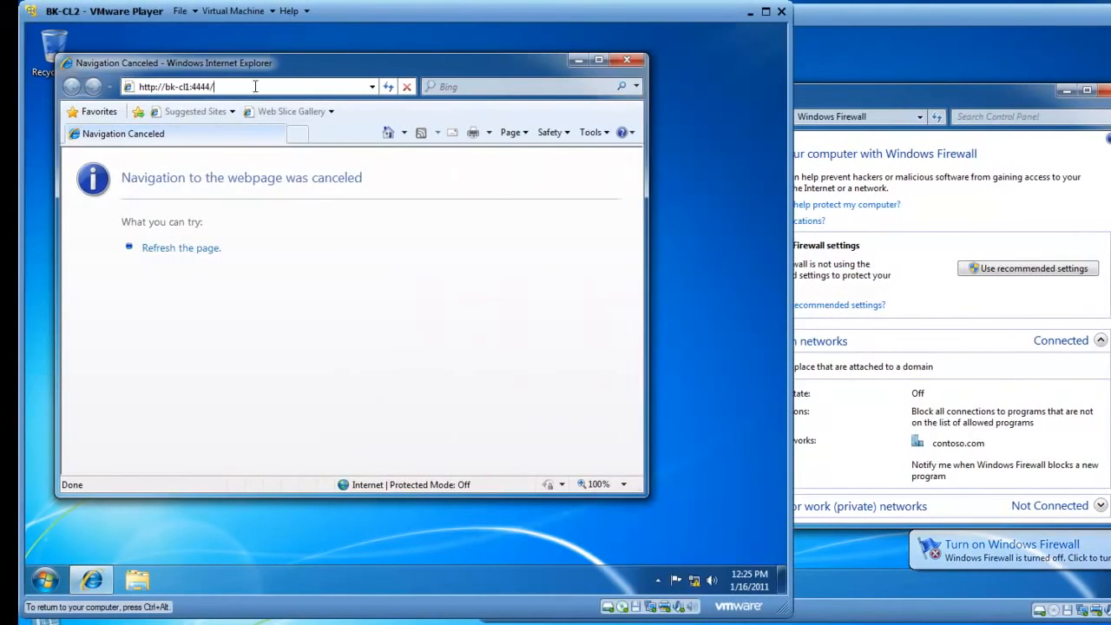
key(BackSpace)
key(BackSpace)
key(BackSpace)
key(BackSpace)
key(BackSpace)
key(BackSpace)
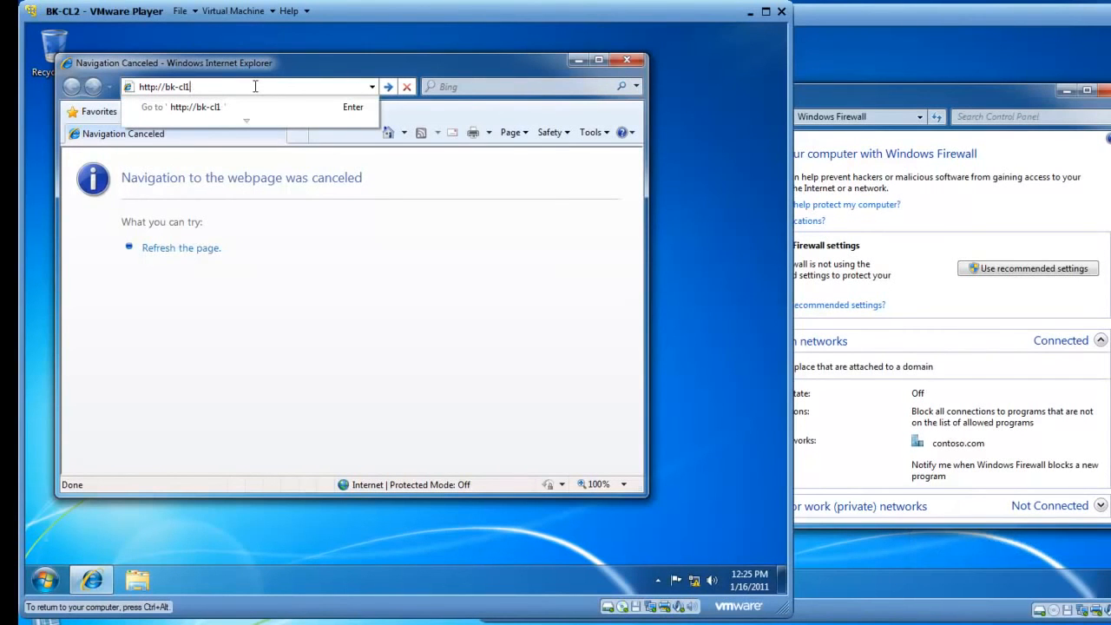
key(Return)
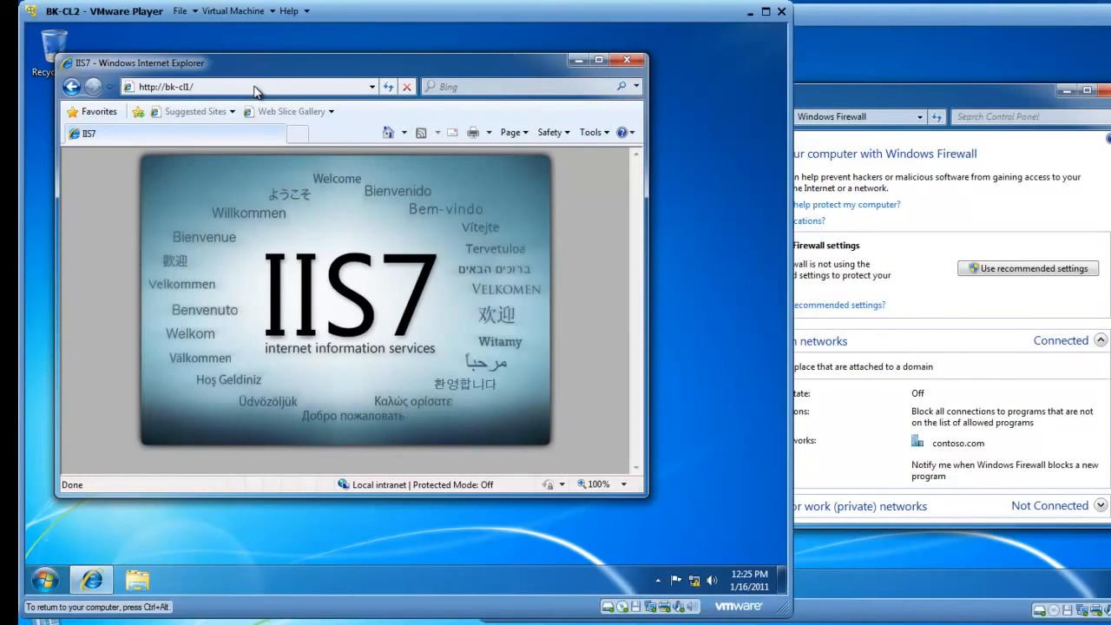
click(255, 87)
click(255, 87)
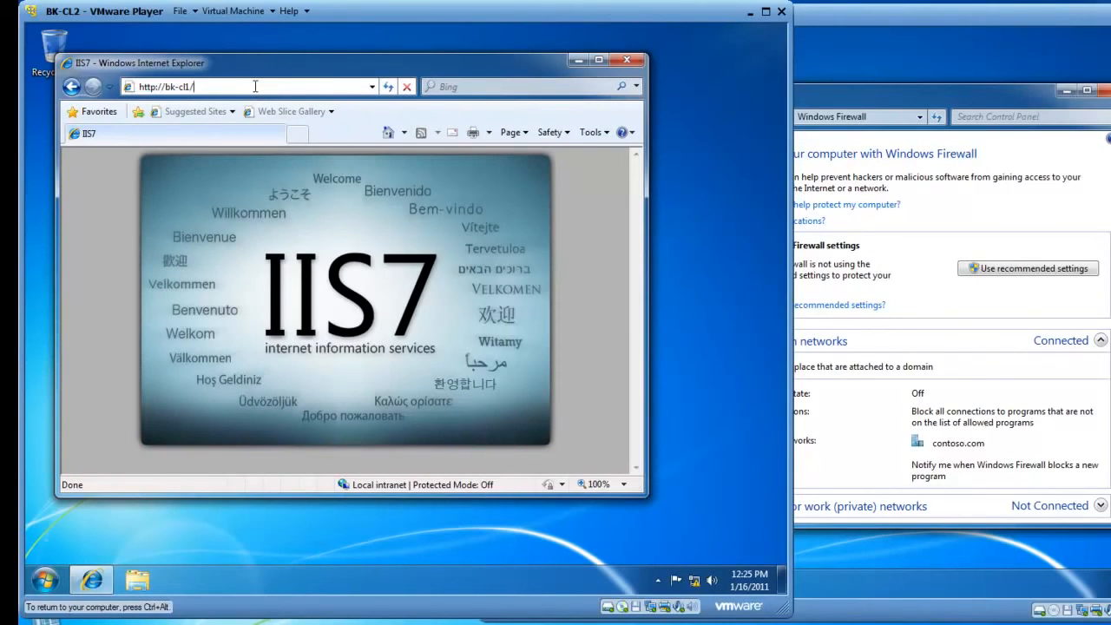
key(BackSpace)
text(:)
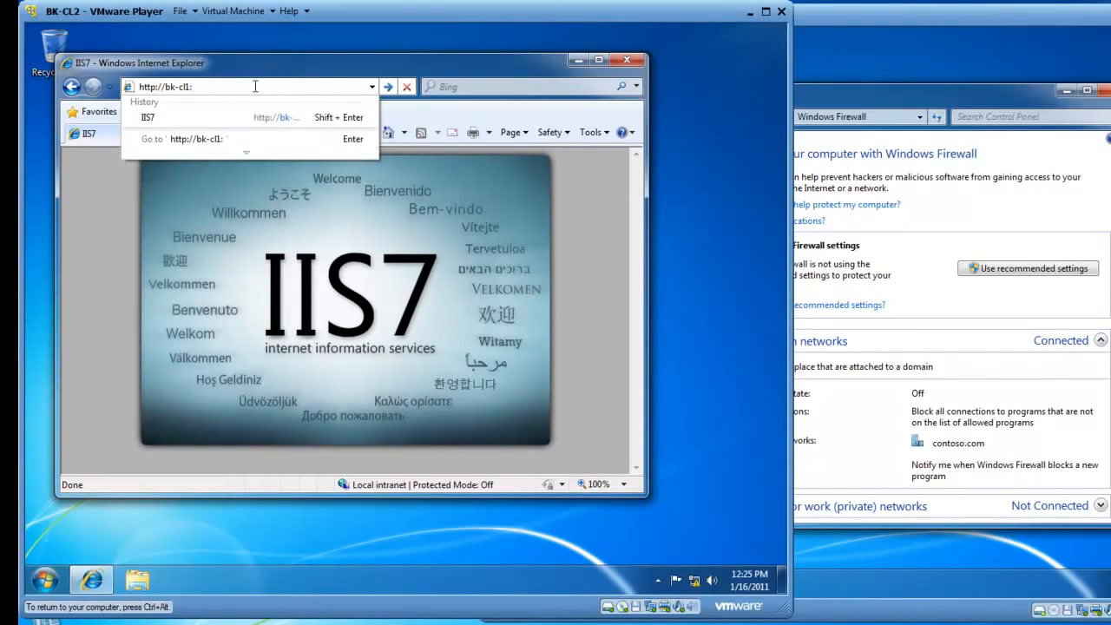
text(4444)
key(Return)
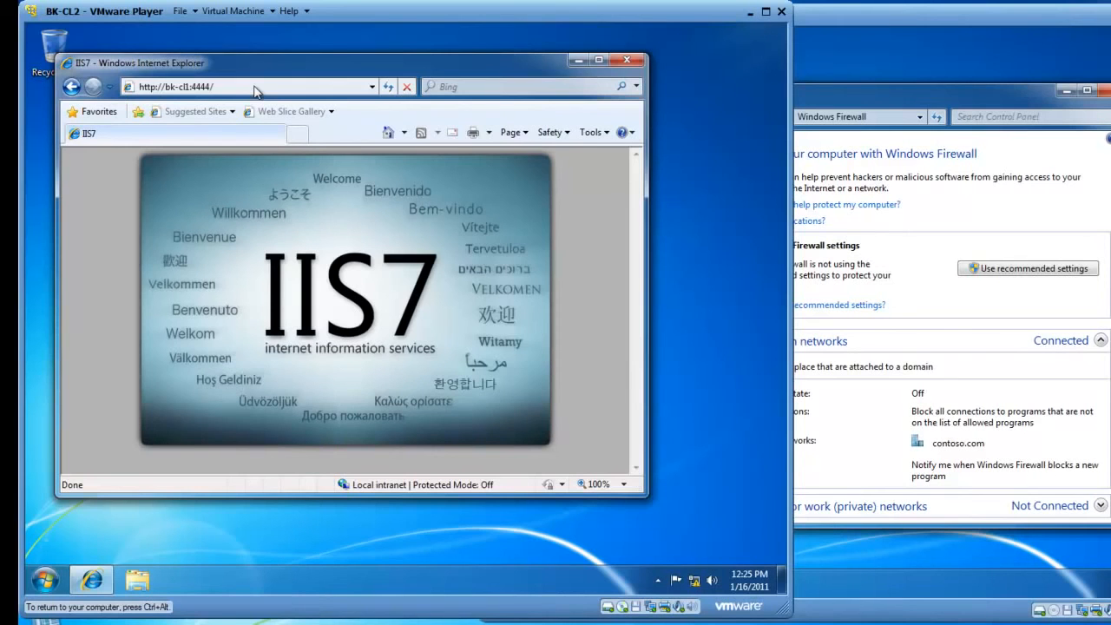
click(628, 59)
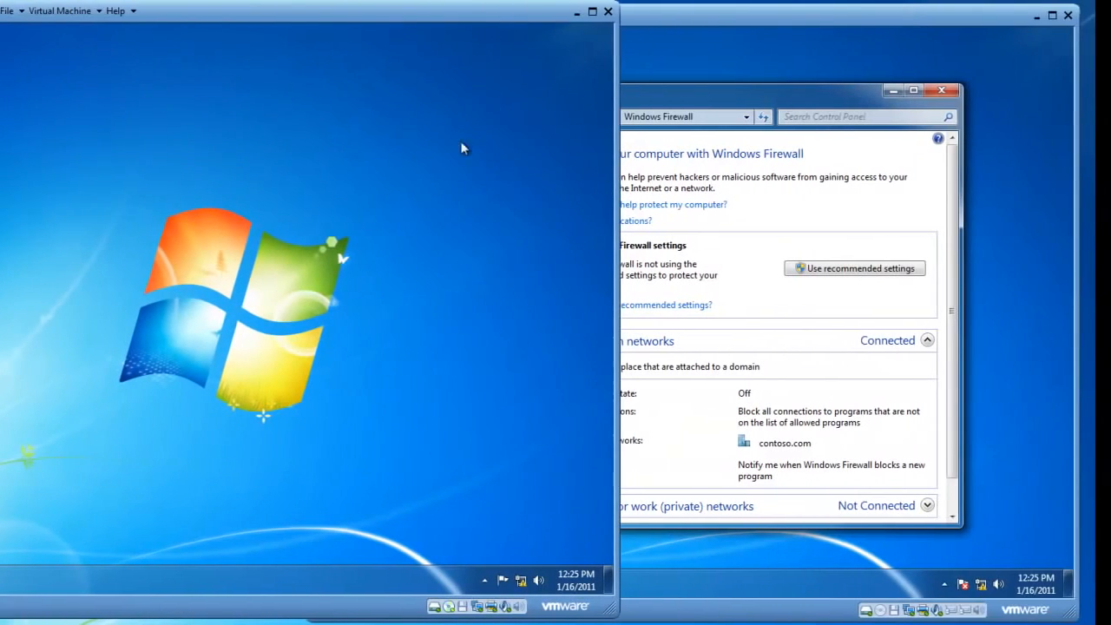
On BK-CL1, turn Windows Firewall back on for domain networks.
click(702, 89)
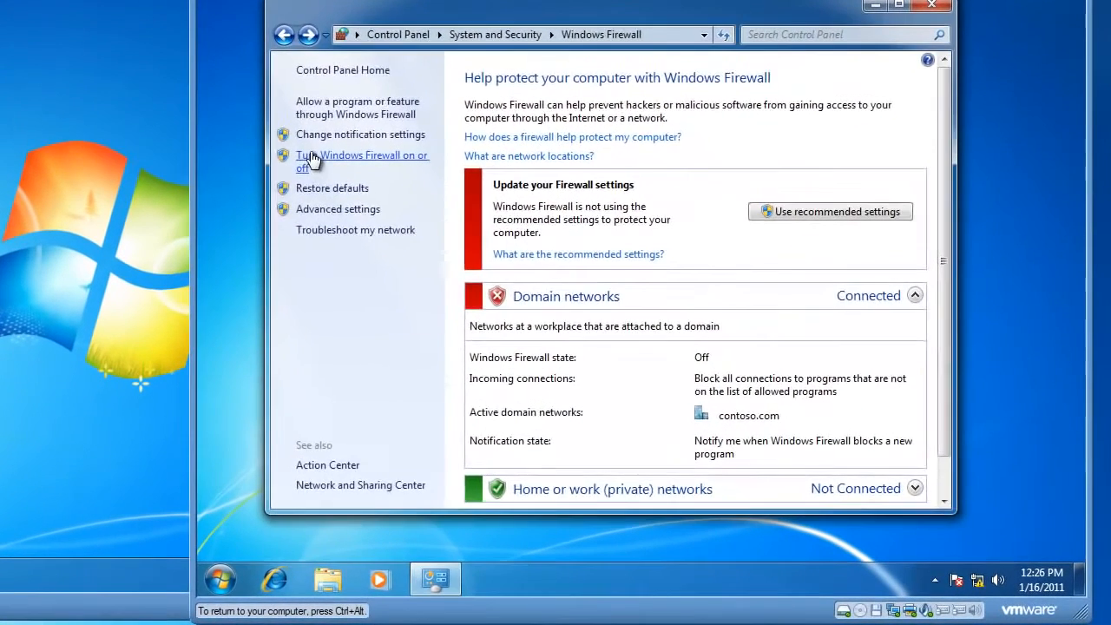
click(393, 215)
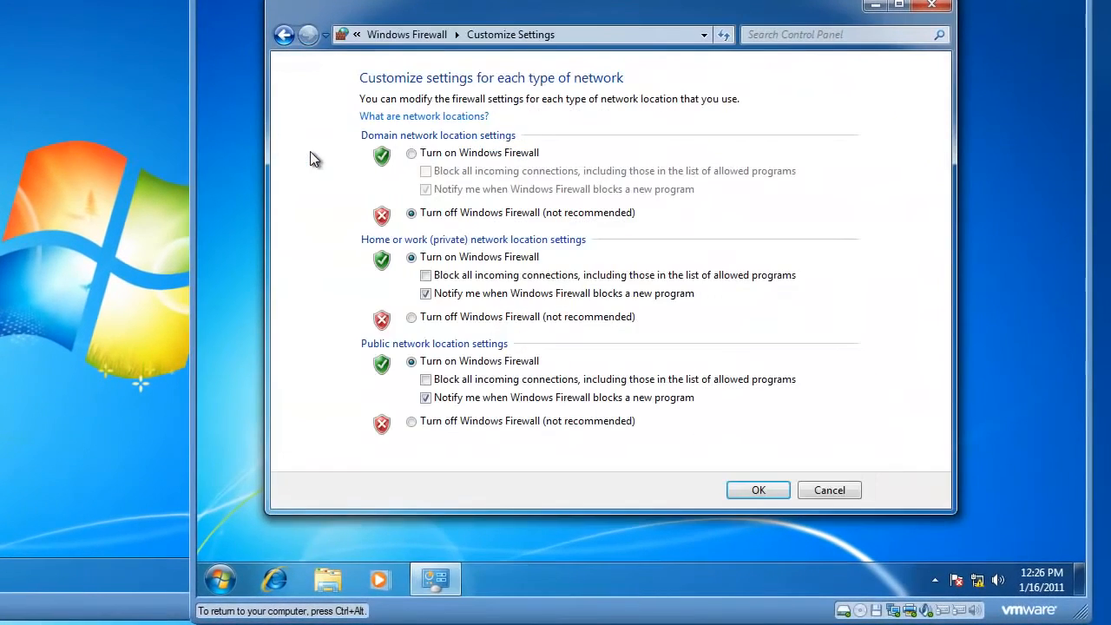
click(412, 153)
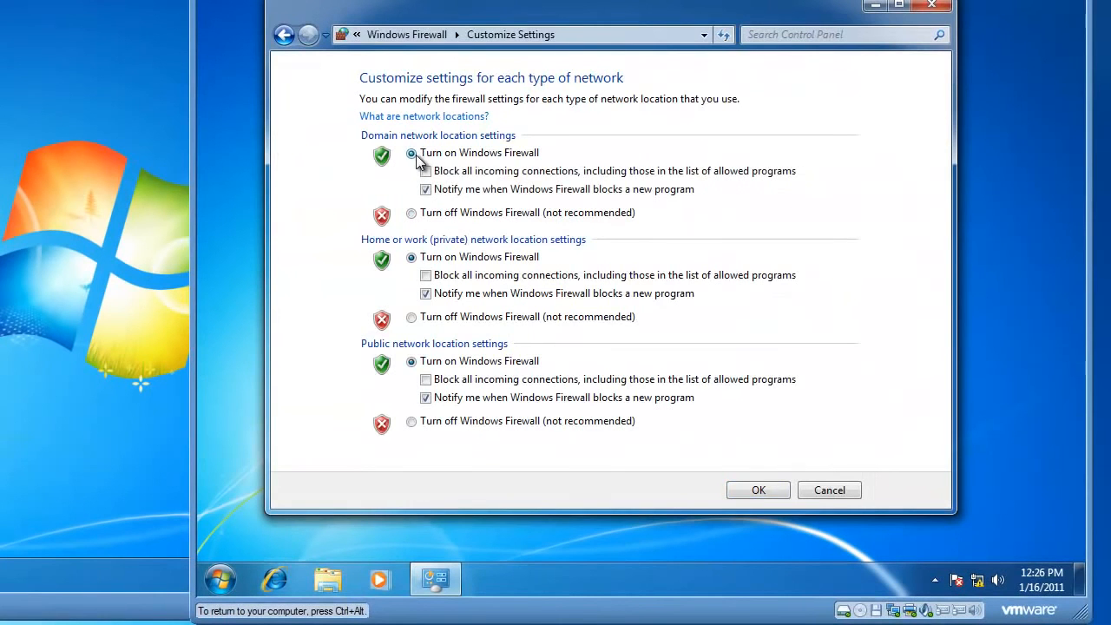
click(764, 488)
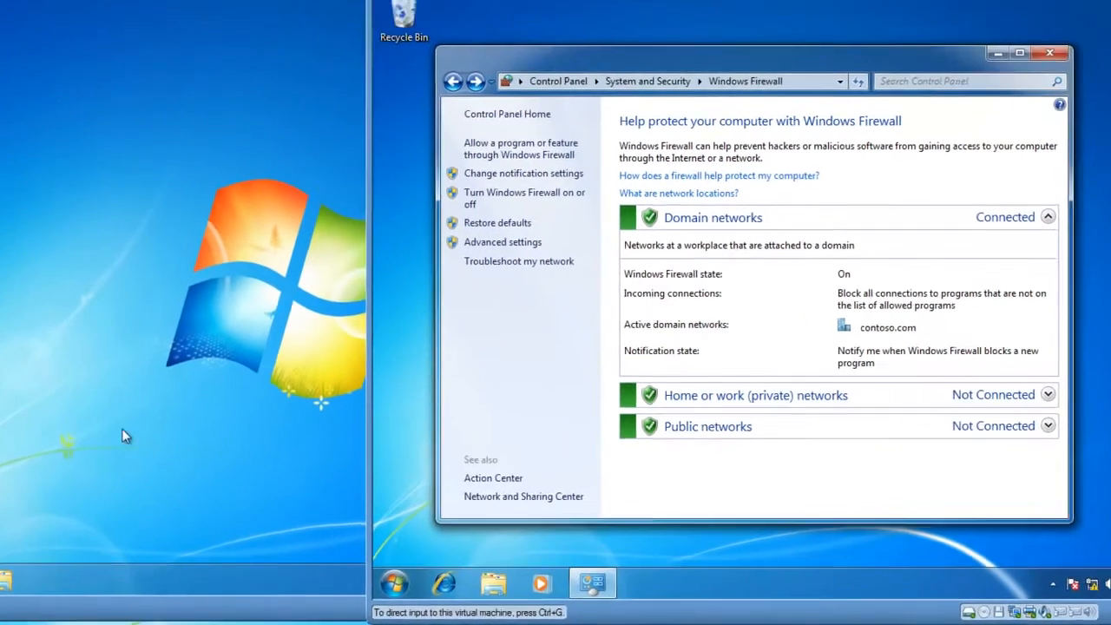
On BK-CL2, open Internet Explorer and stop loading the home page.
click(231, 449)
click(130, 580)
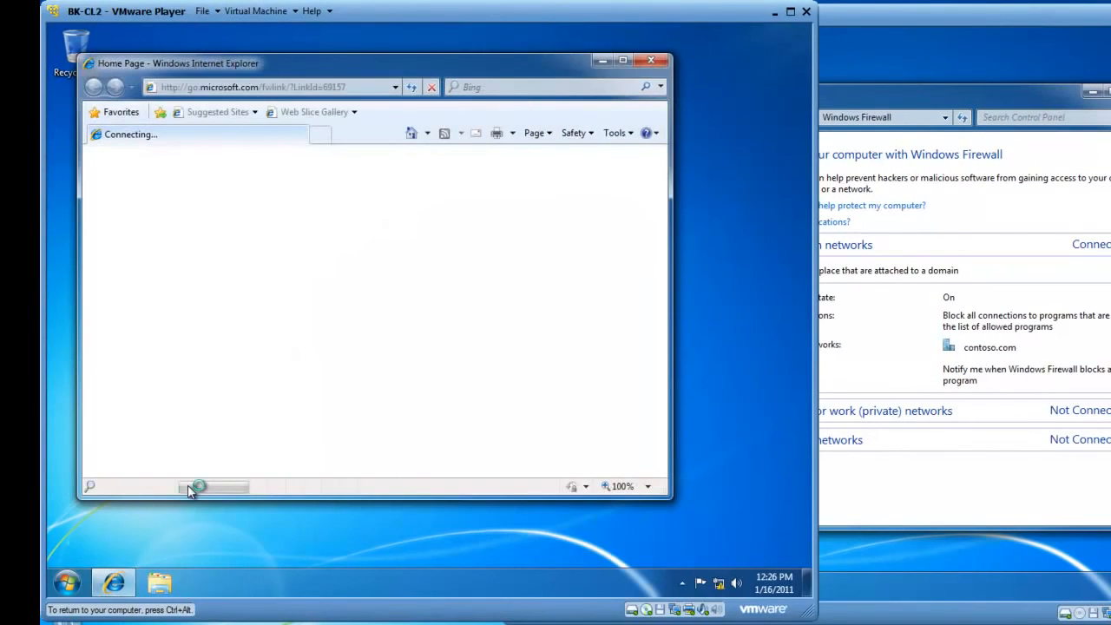
click(430, 87)
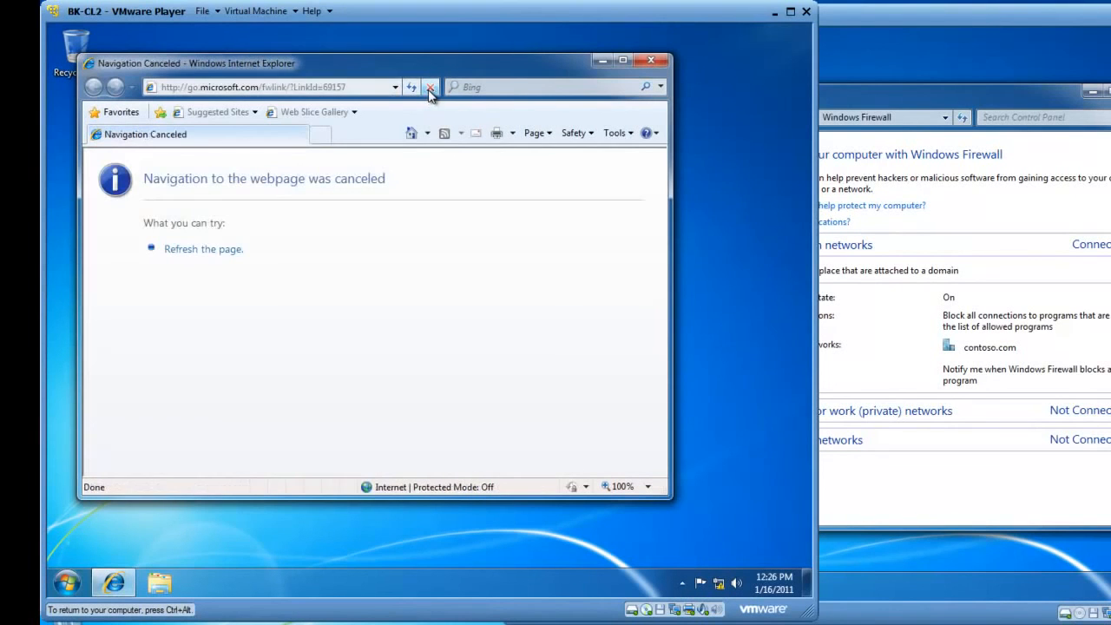
Delete the browsing history through Internet Options, keeping the default selections, and close the dialog.
click(627, 135)
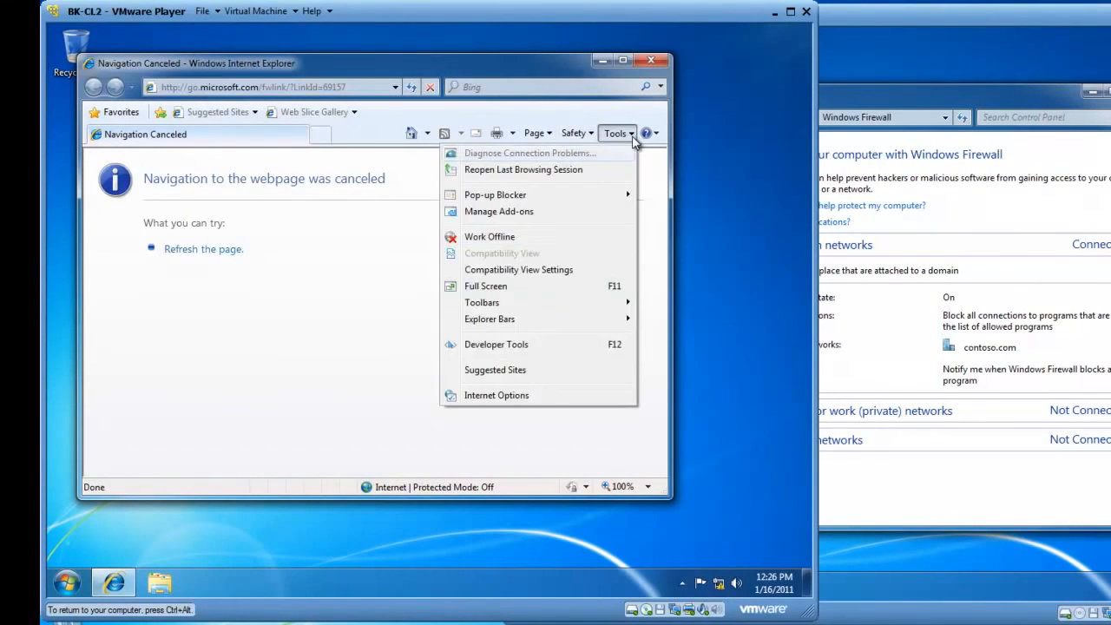
click(512, 397)
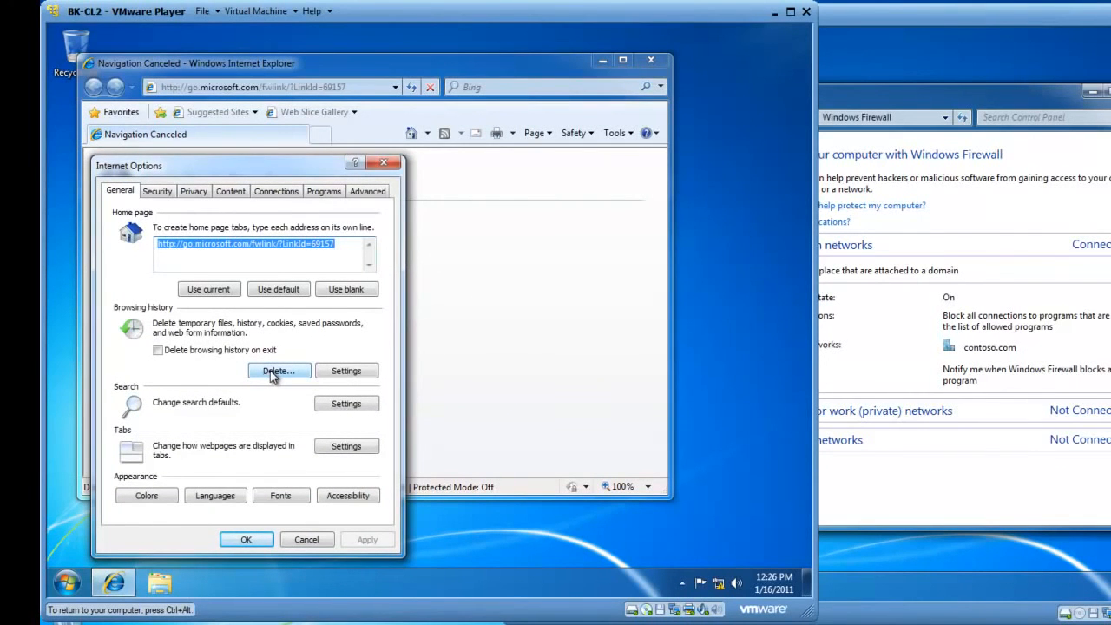
click(276, 371)
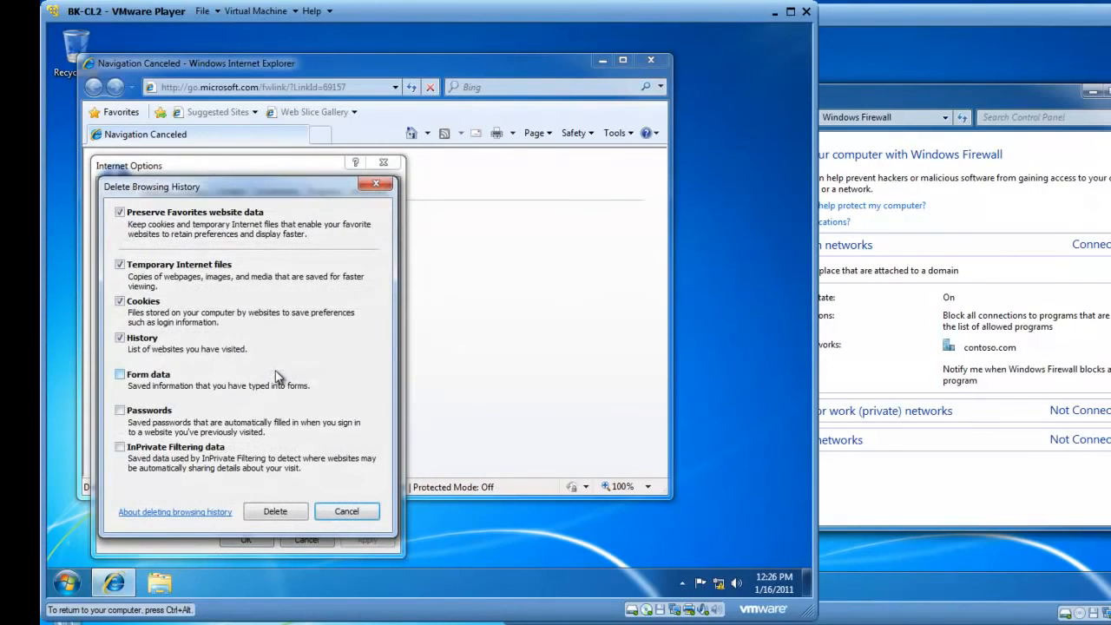
click(276, 511)
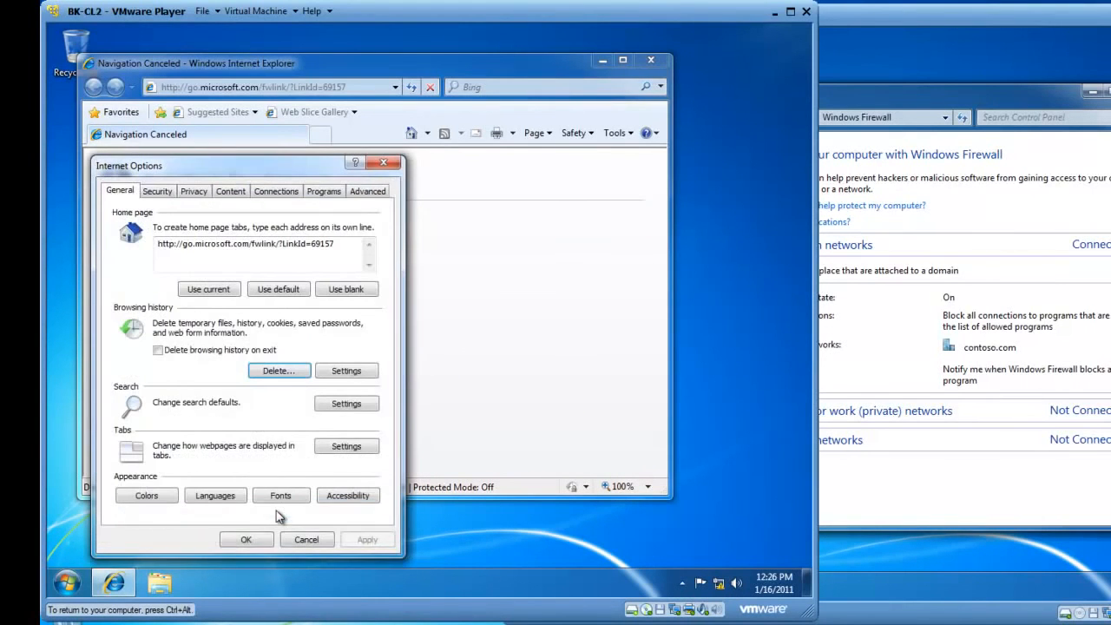
click(255, 539)
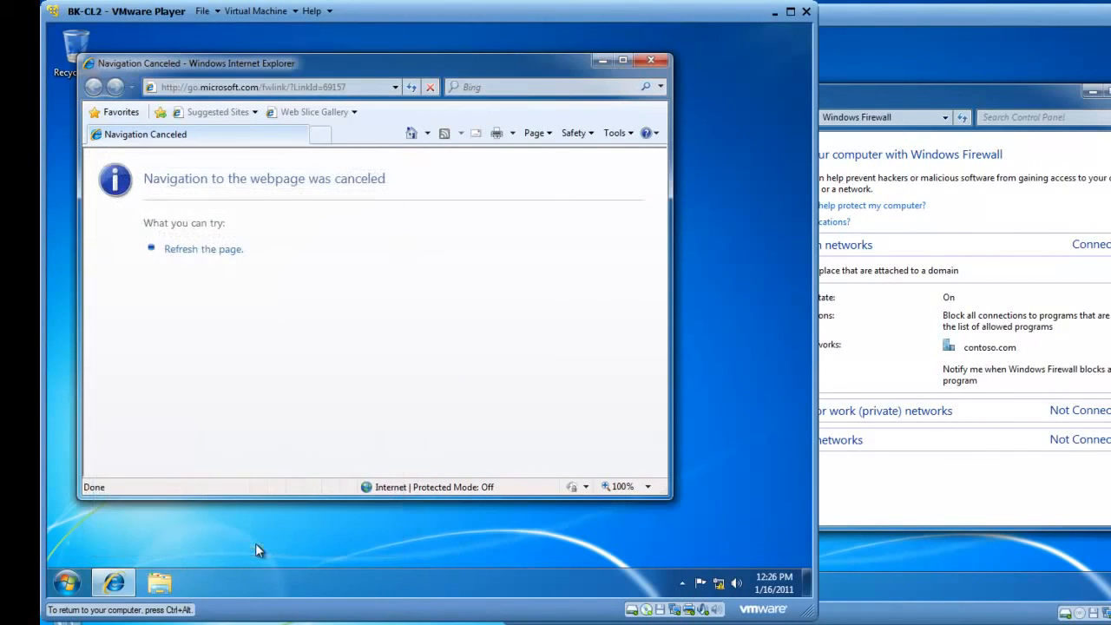
click(264, 87)
text(h)
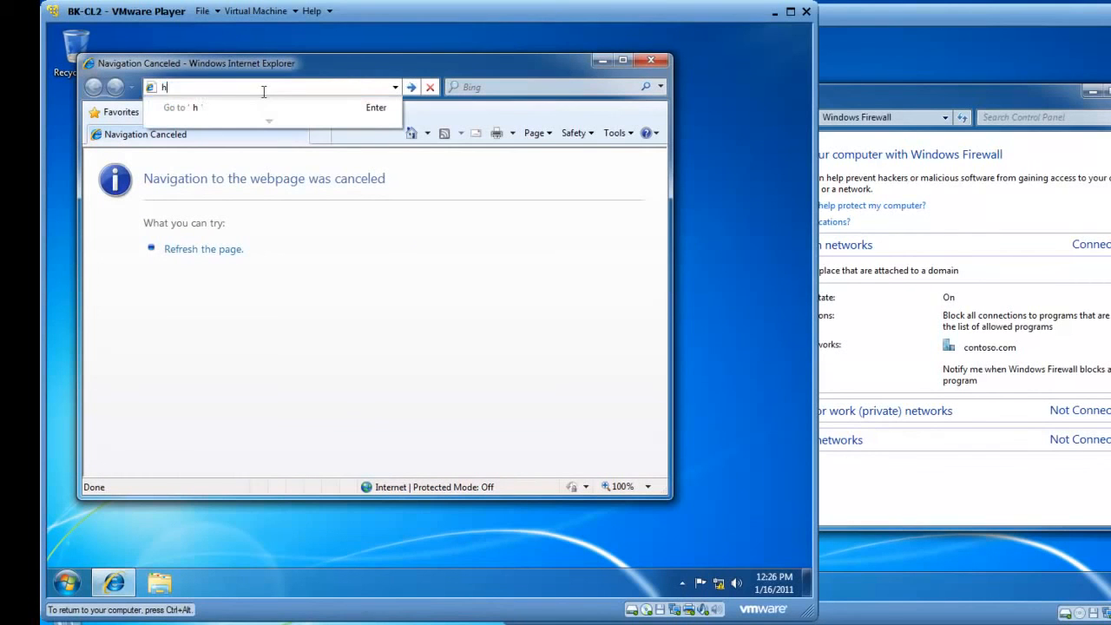
text(ttp://bk-cl1)
key(Return)
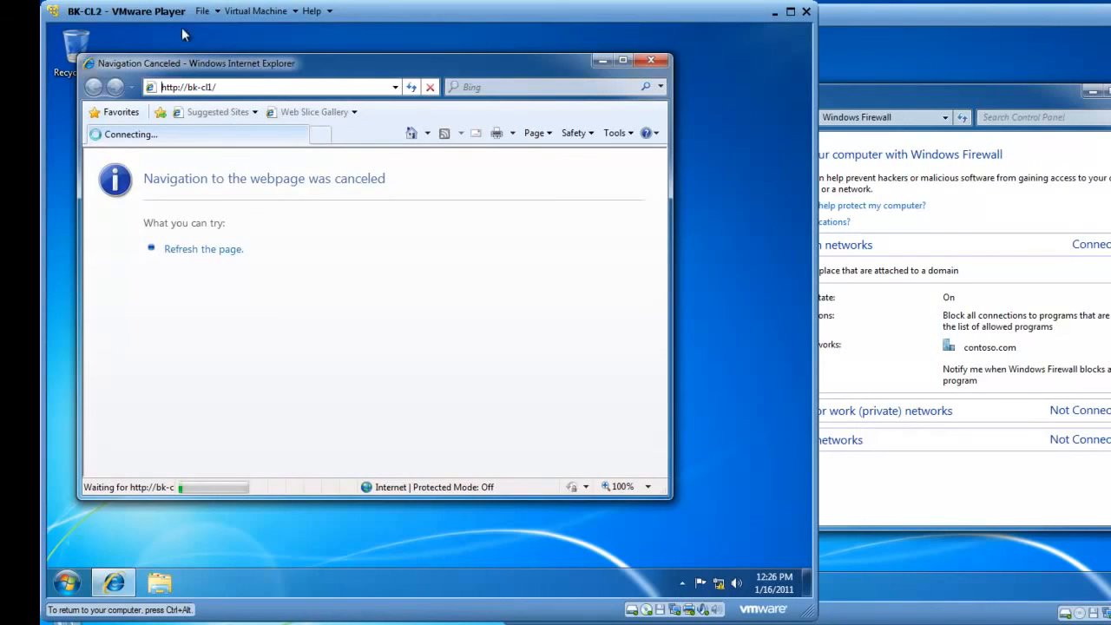
click(429, 87)
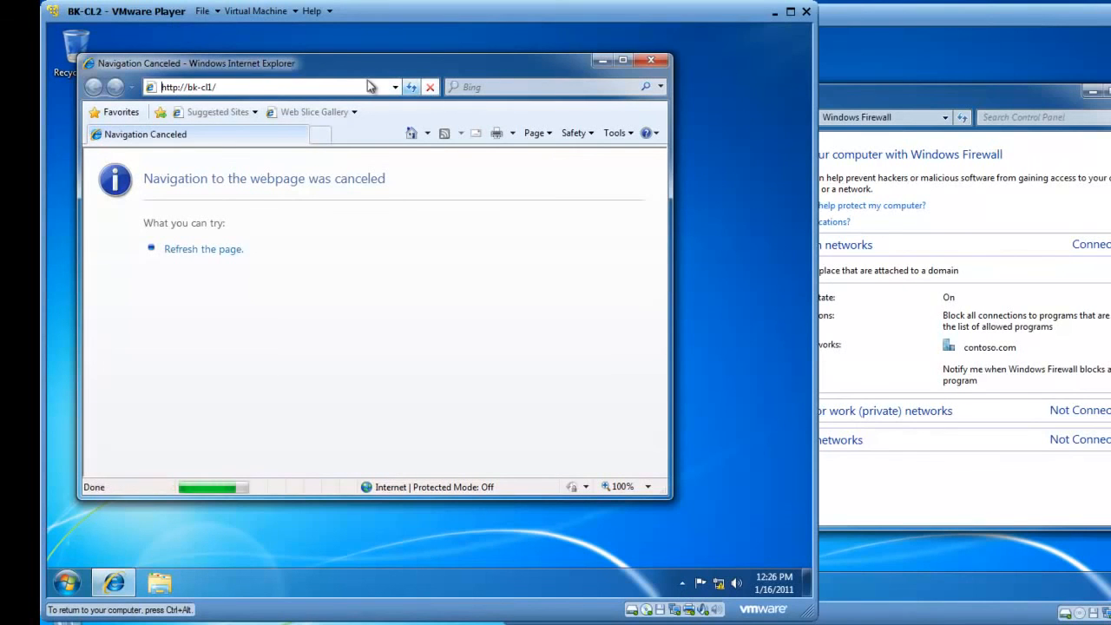
click(328, 85)
key(BackSpace)
text(:)
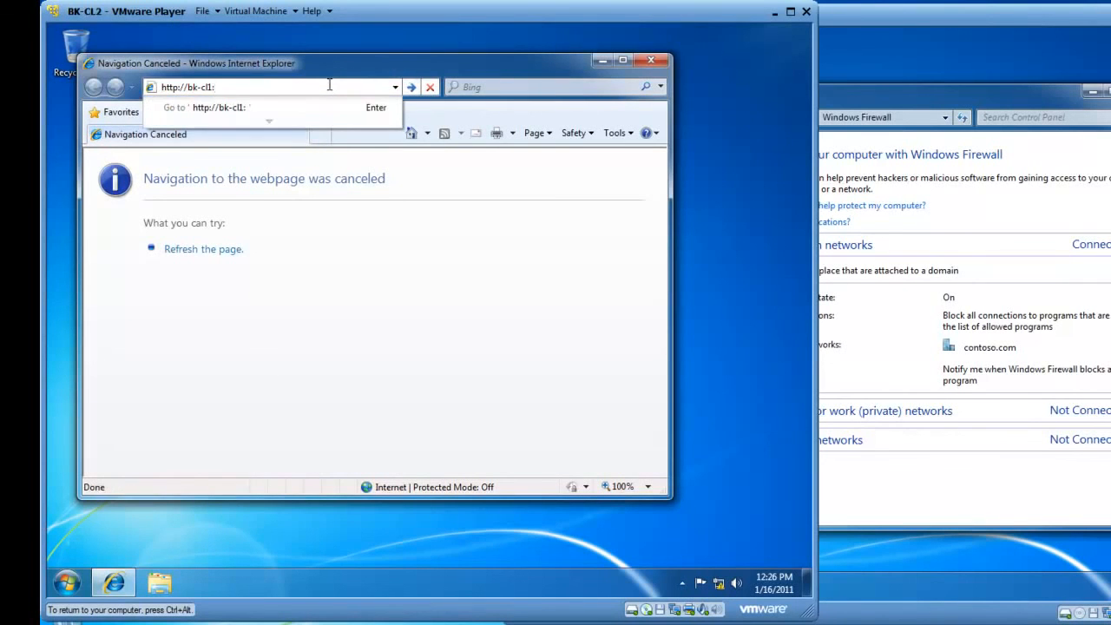
text(4444)
key(Return)
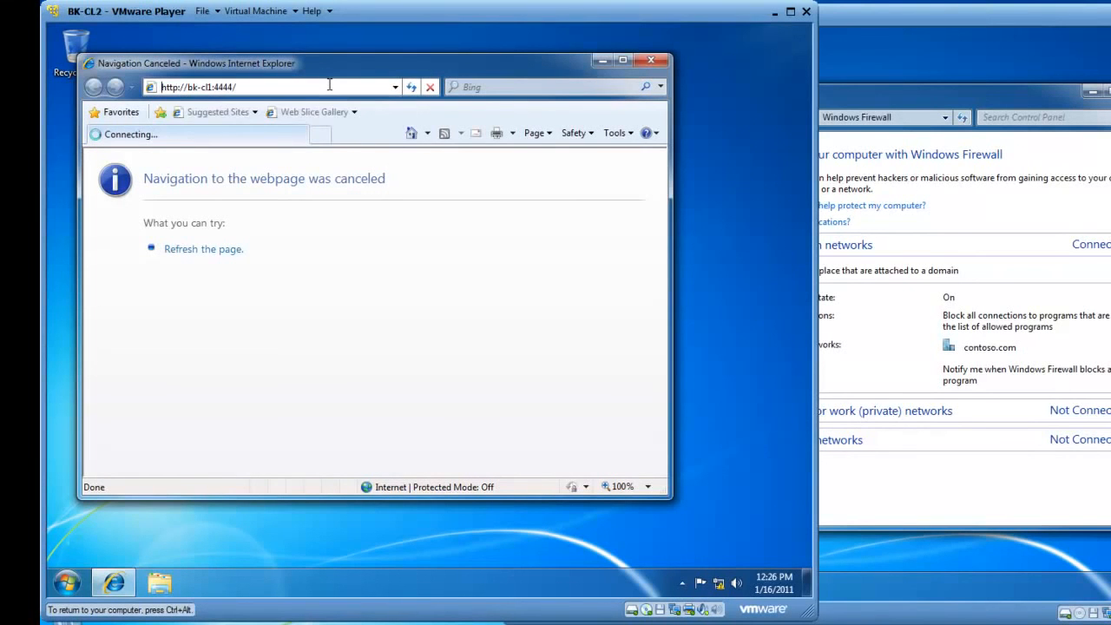